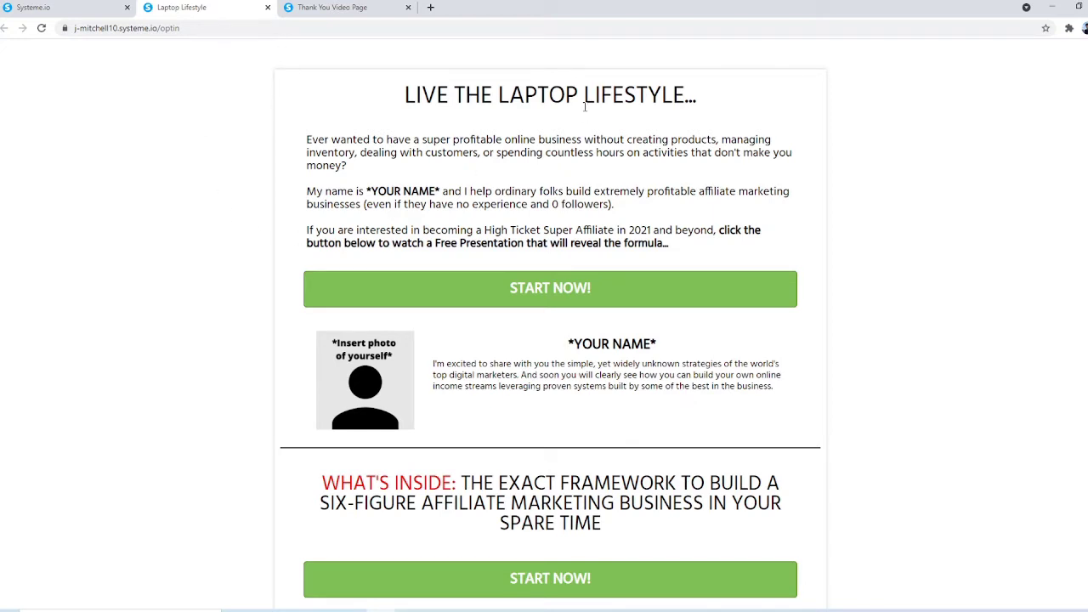
Review the Laptop Lifestyle opt-in page and the bridge page, from their headlines and buttons to the earnings disclaimer.
scroll(585, 106, down, 1)
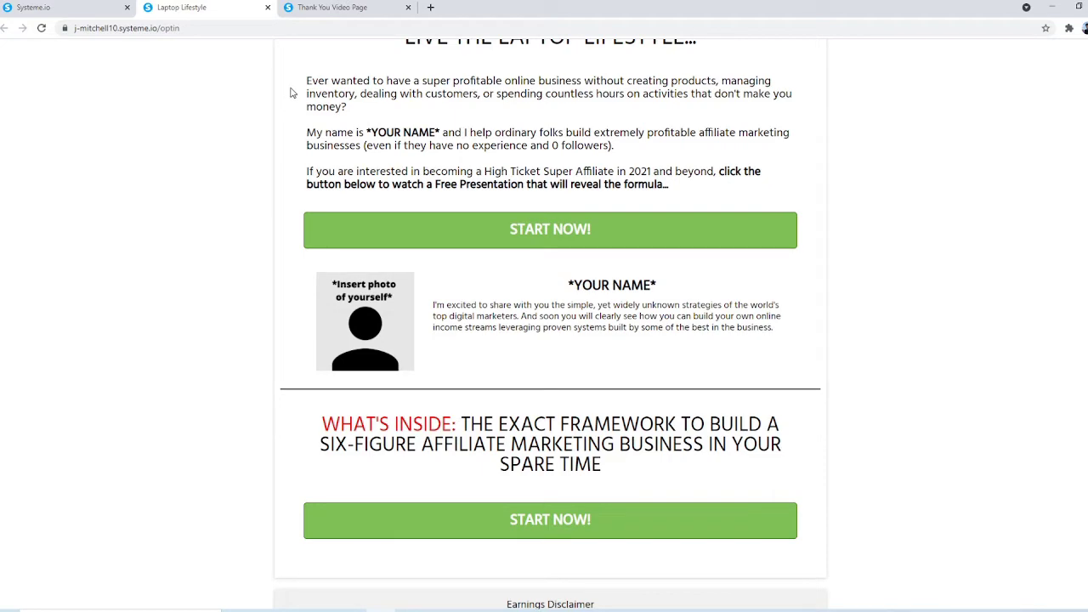
scroll(293, 85, down, 1)
scroll(297, 81, up, 2)
scroll(294, 81, down, 2)
scroll(305, 79, up, 1)
scroll(305, 79, up, 1)
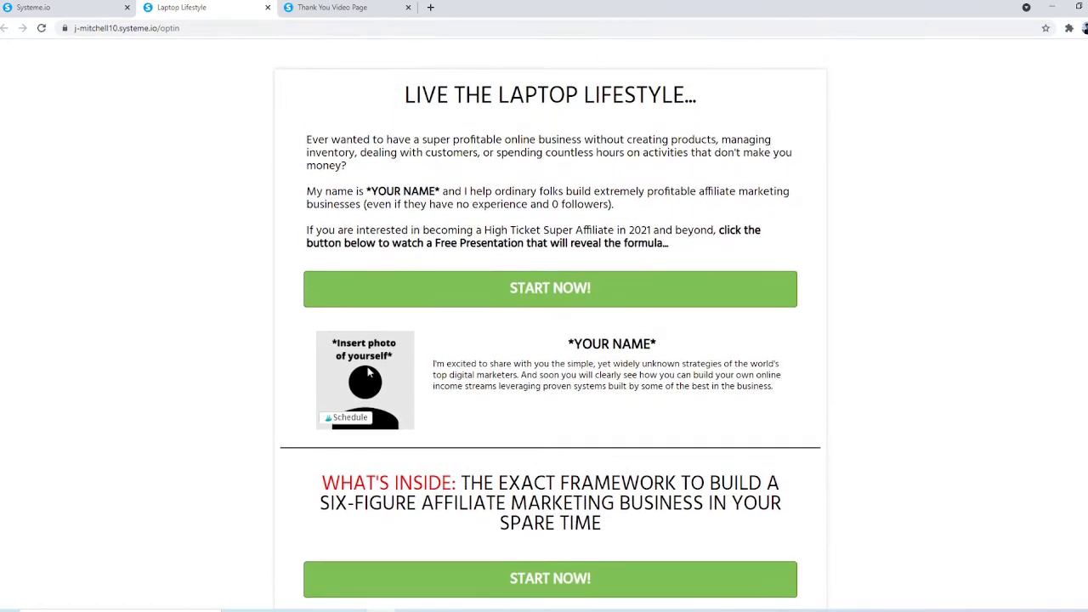
key(ctrl+Tab)
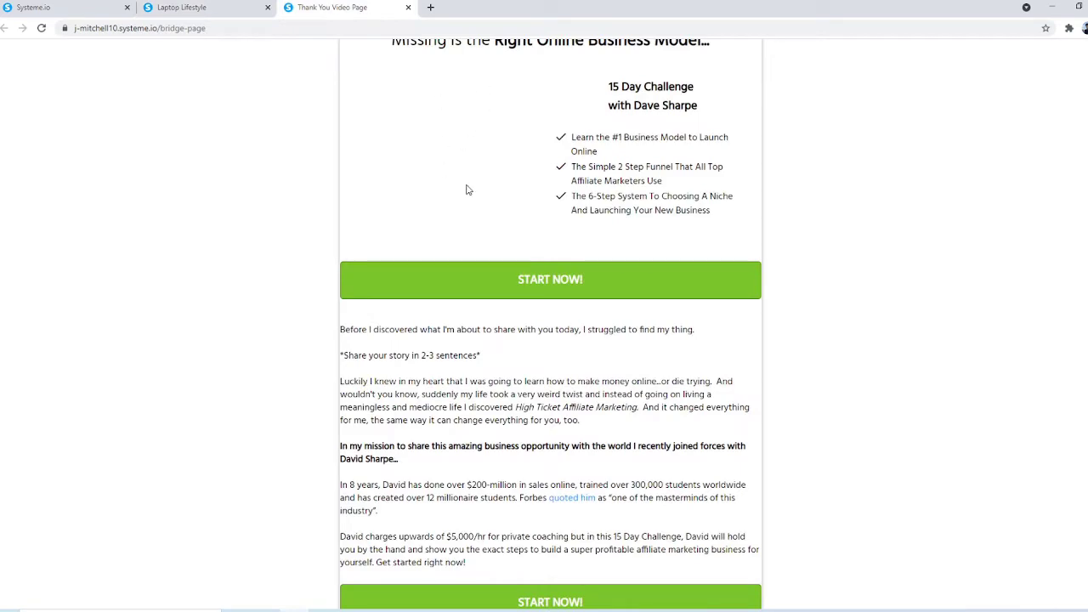
scroll(472, 197, down, 1)
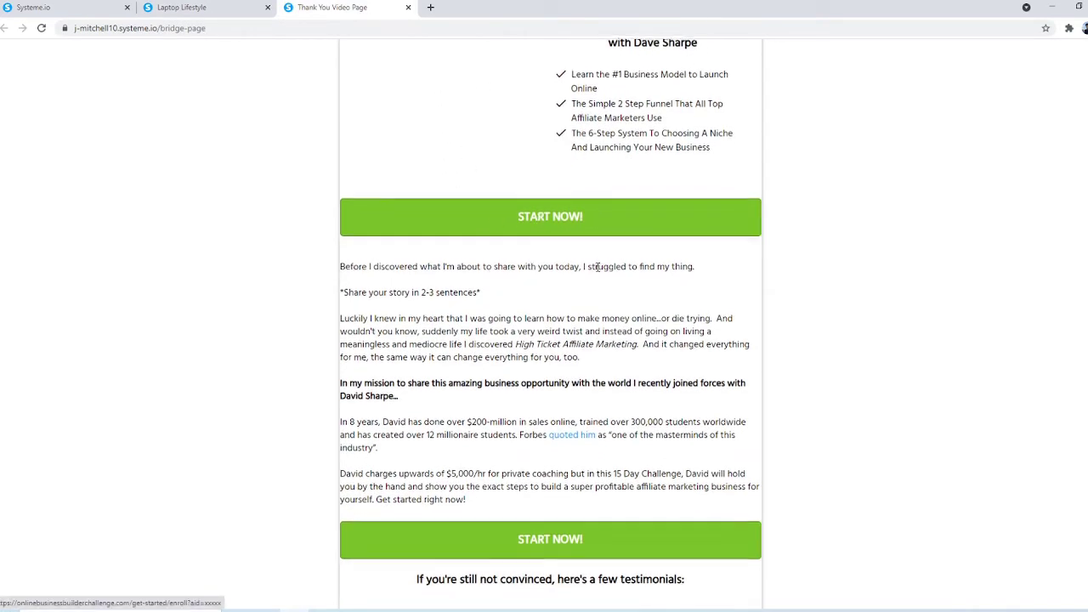
scroll(533, 280, down, 3)
scroll(528, 291, down, 6)
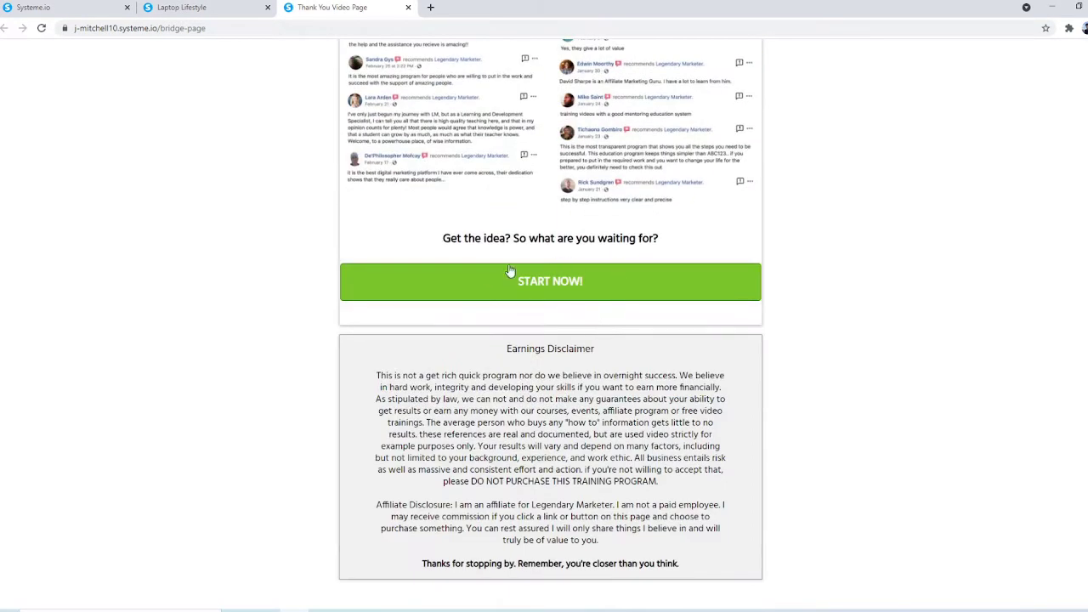
scroll(510, 271, up, 9)
Duplicate the Laptop Lifestyle squeeze page in the ALT LM funnel and save the copy as Laptop Lifestyle B.
click(109, 5)
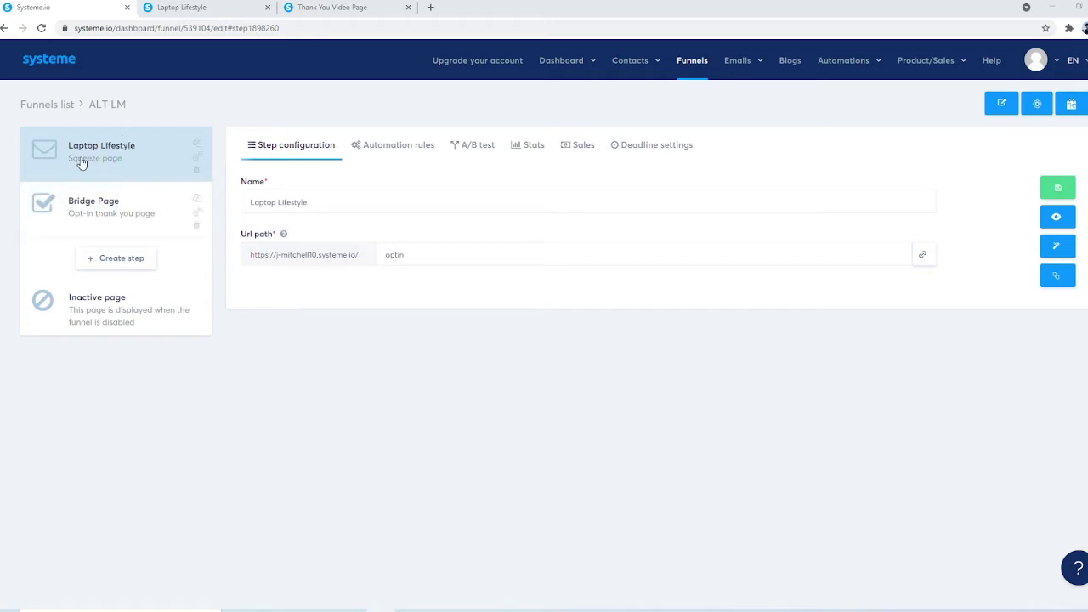
click(198, 147)
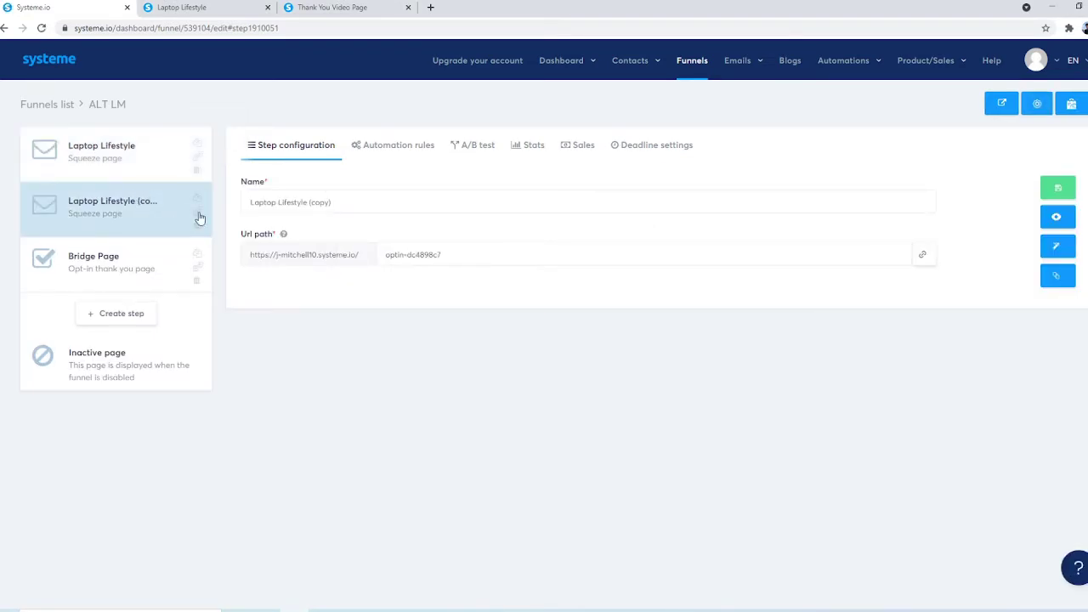
drag(361, 202, 310, 199)
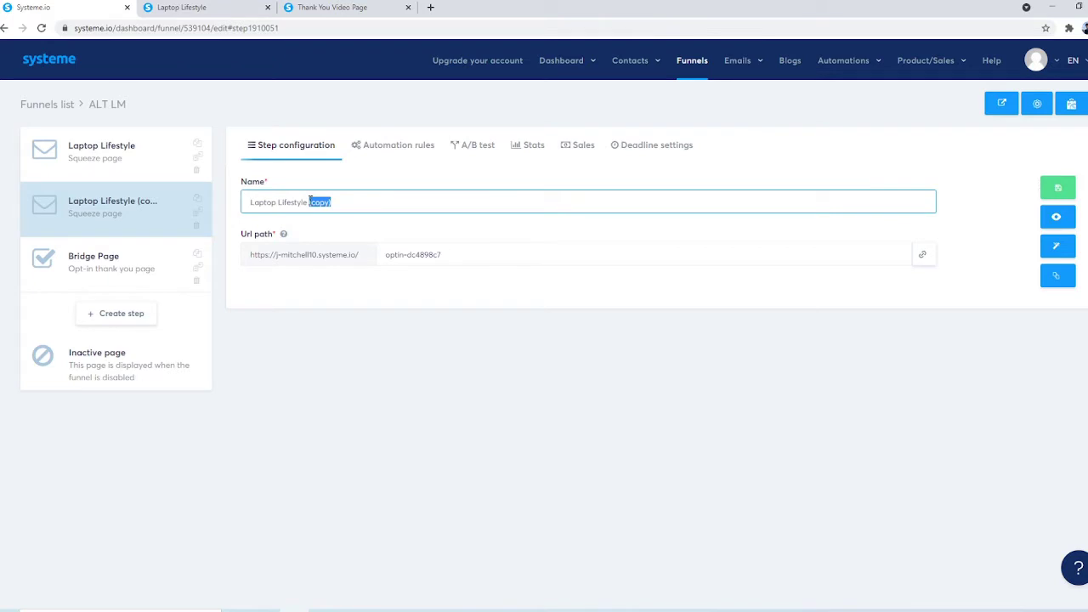
key(BackSpace)
text(B)
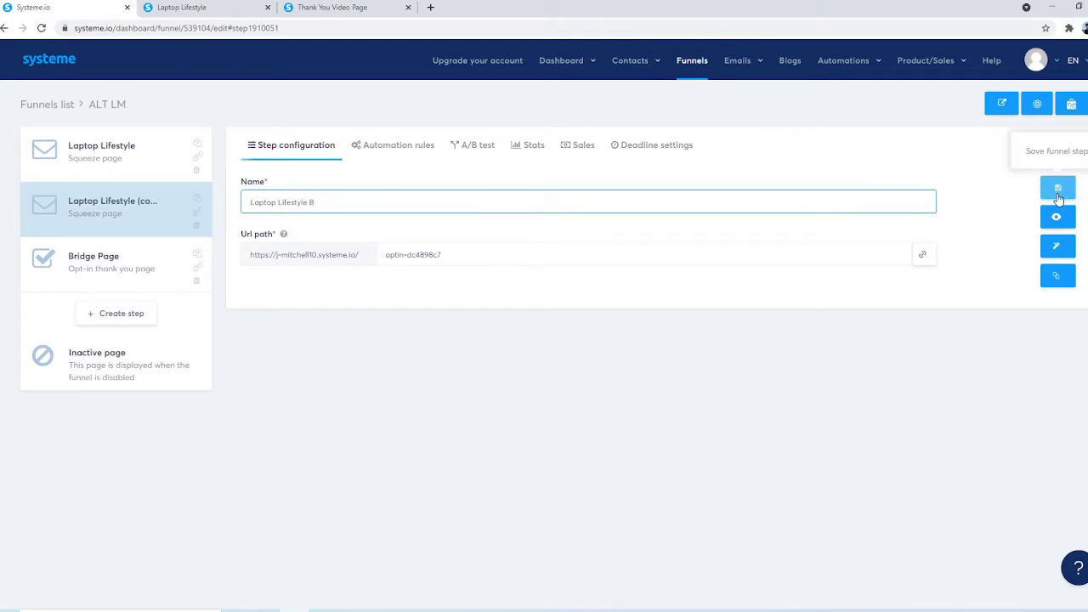
click(1057, 187)
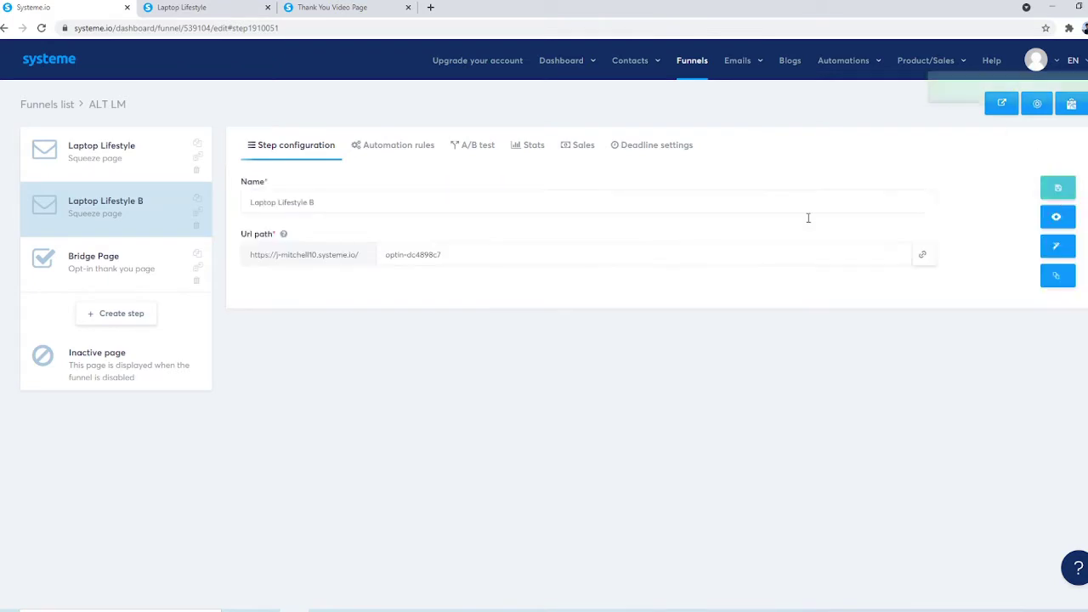
Rename the original Laptop Lifestyle squeeze page to Laptop Lifestyle A and save the funnel step.
click(90, 153)
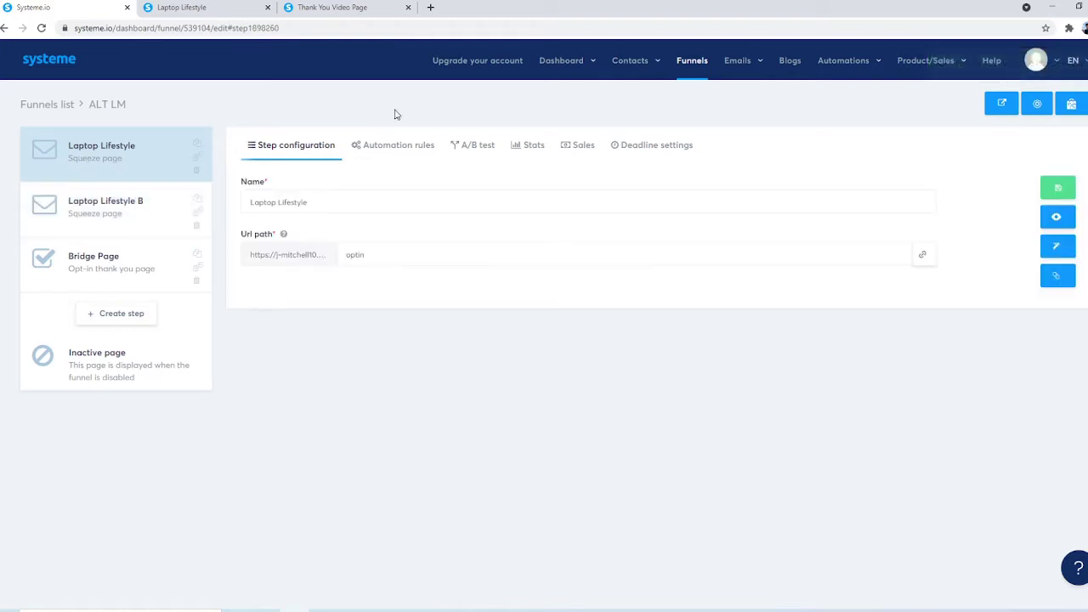
click(348, 198)
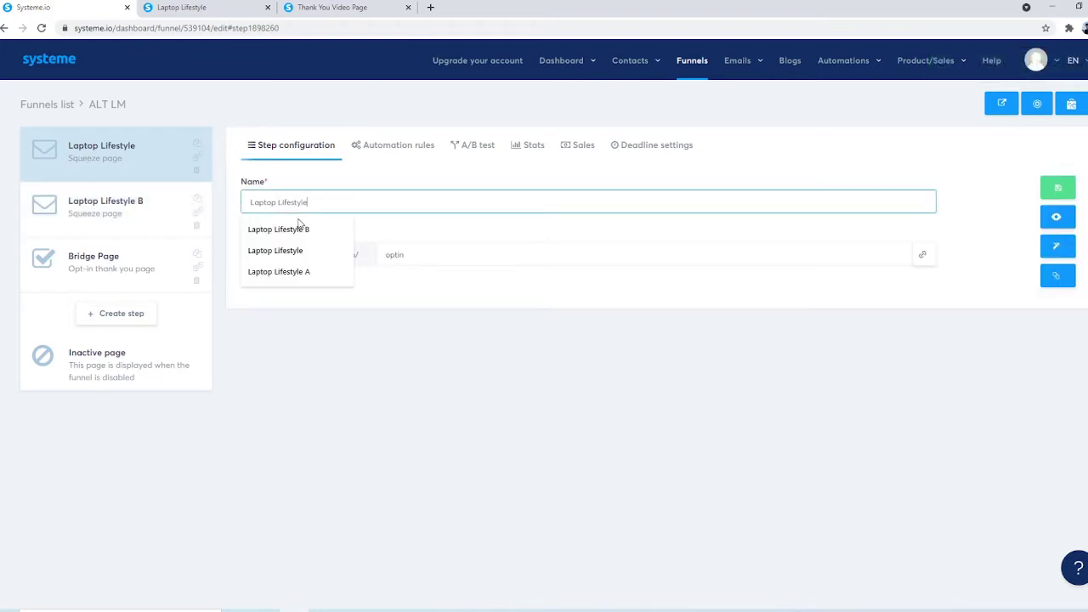
click(297, 272)
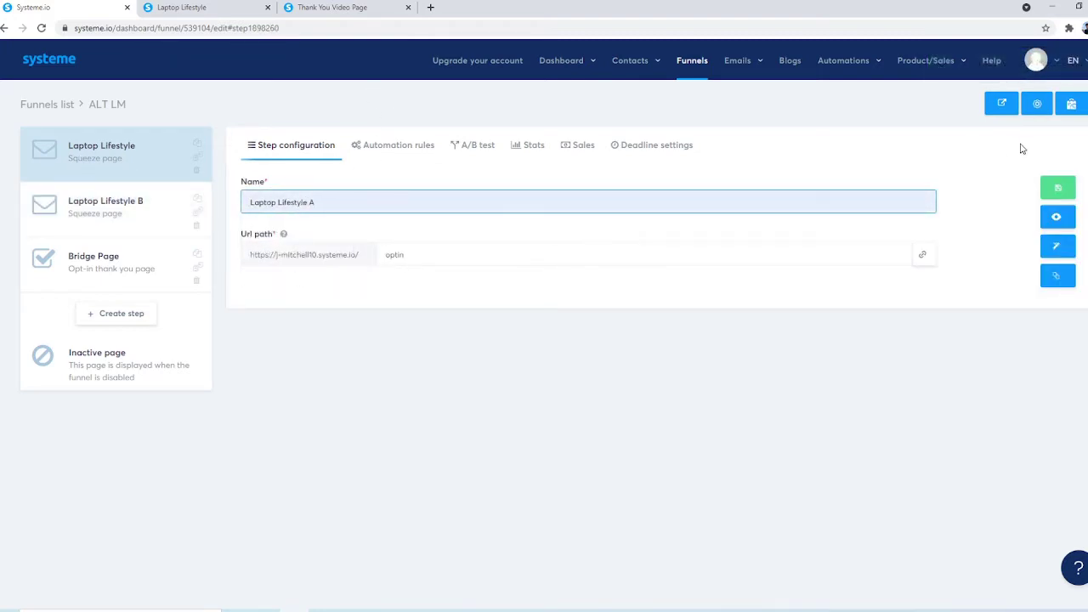
click(1050, 187)
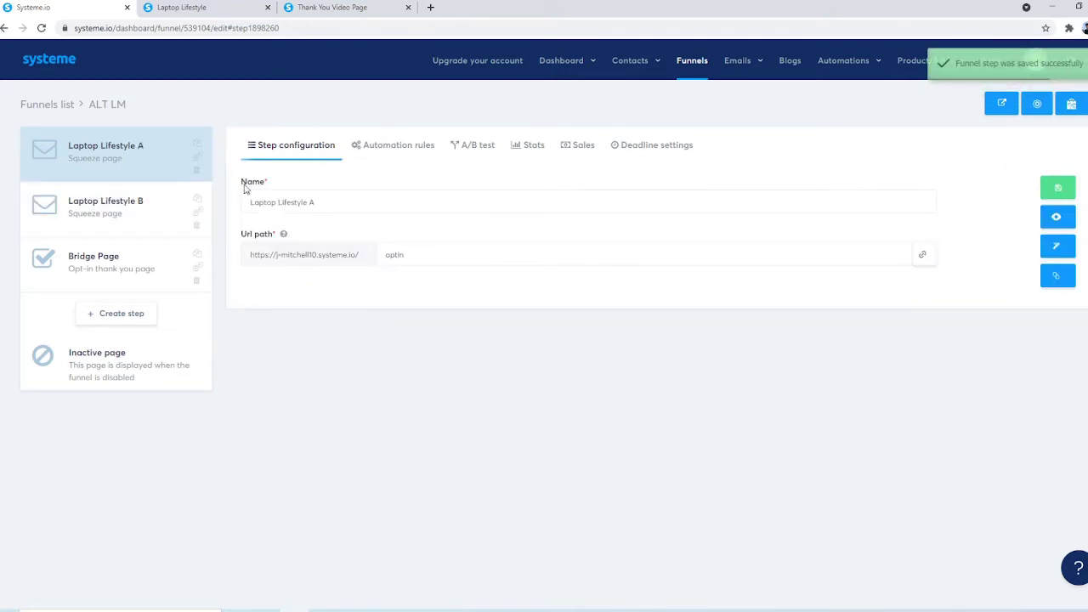
Set up an A/B test for Laptop Lifestyle A with Laptop Lifestyle B as variant page and Bridge Page as goal page.
click(103, 200)
click(105, 170)
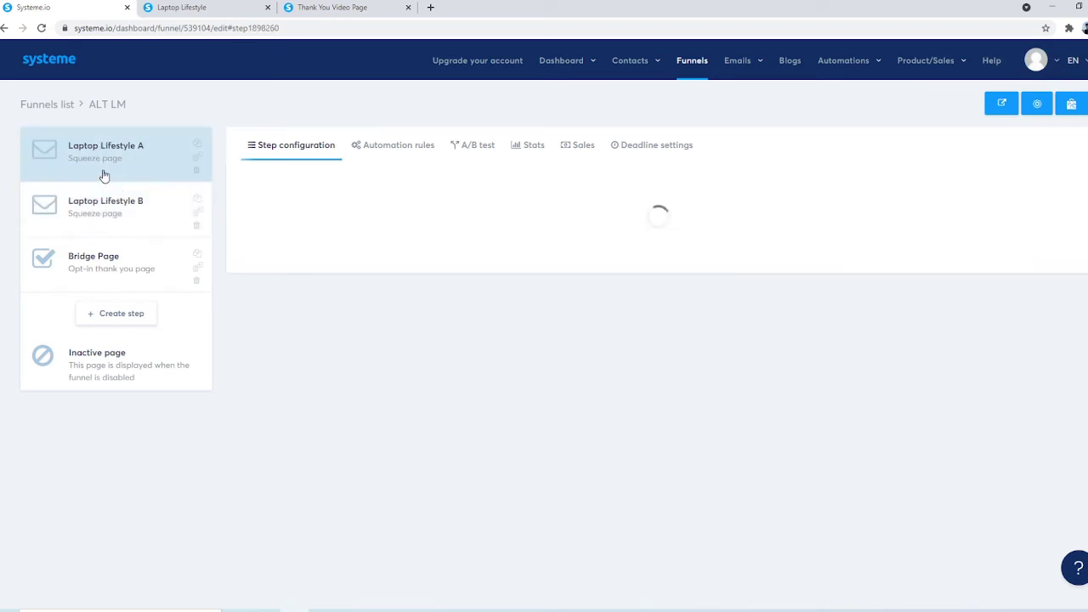
click(494, 152)
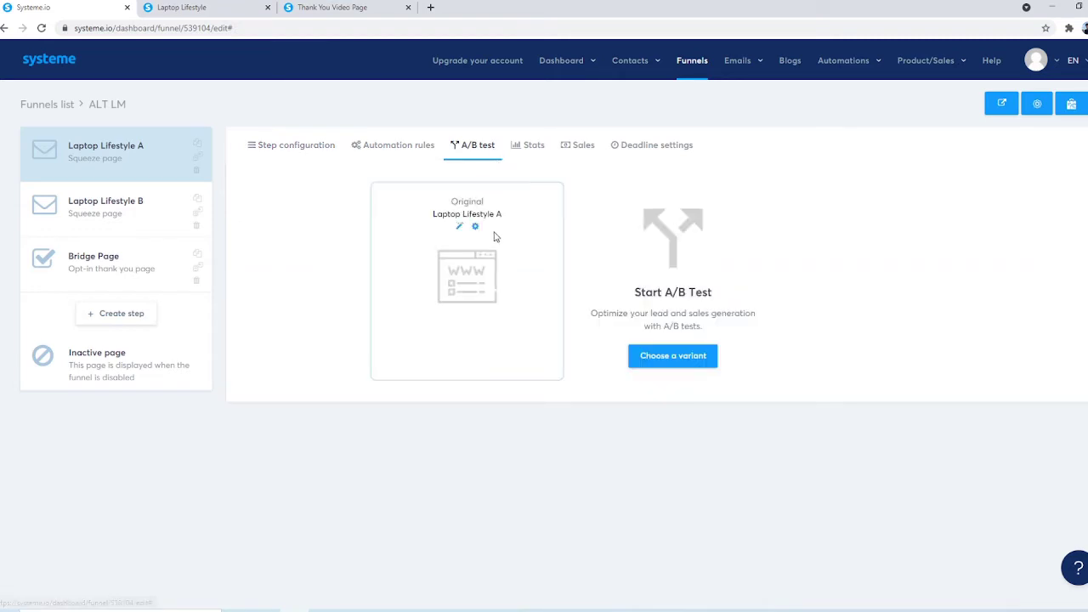
click(680, 362)
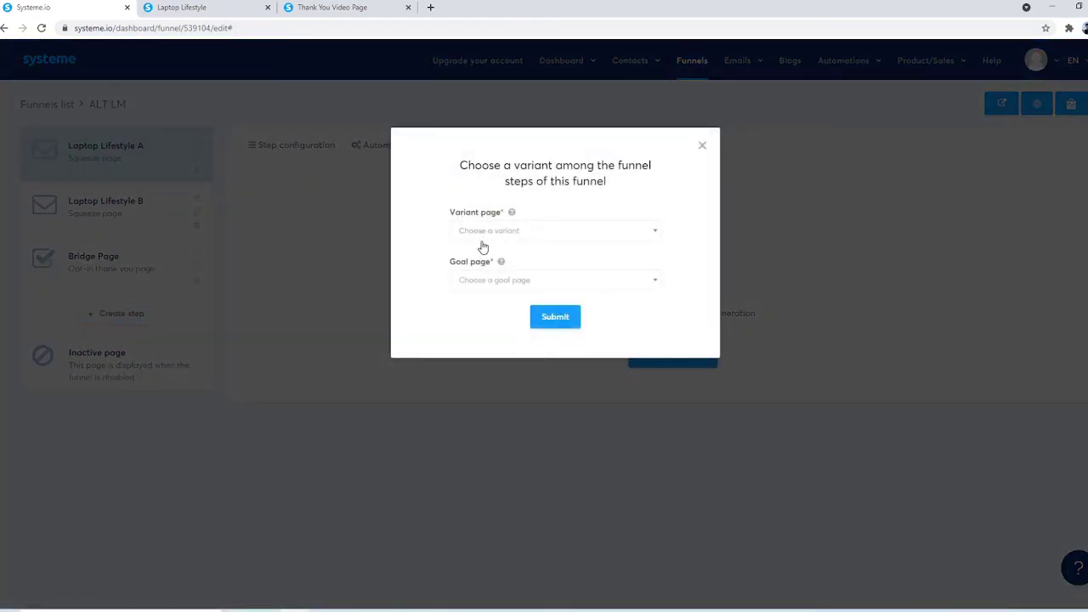
click(482, 238)
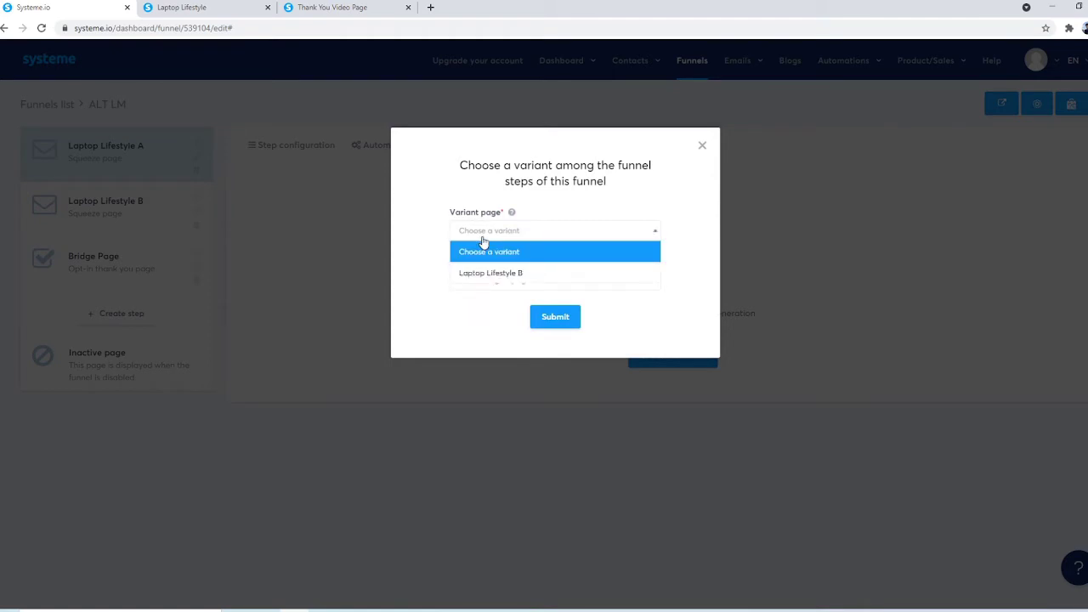
click(512, 274)
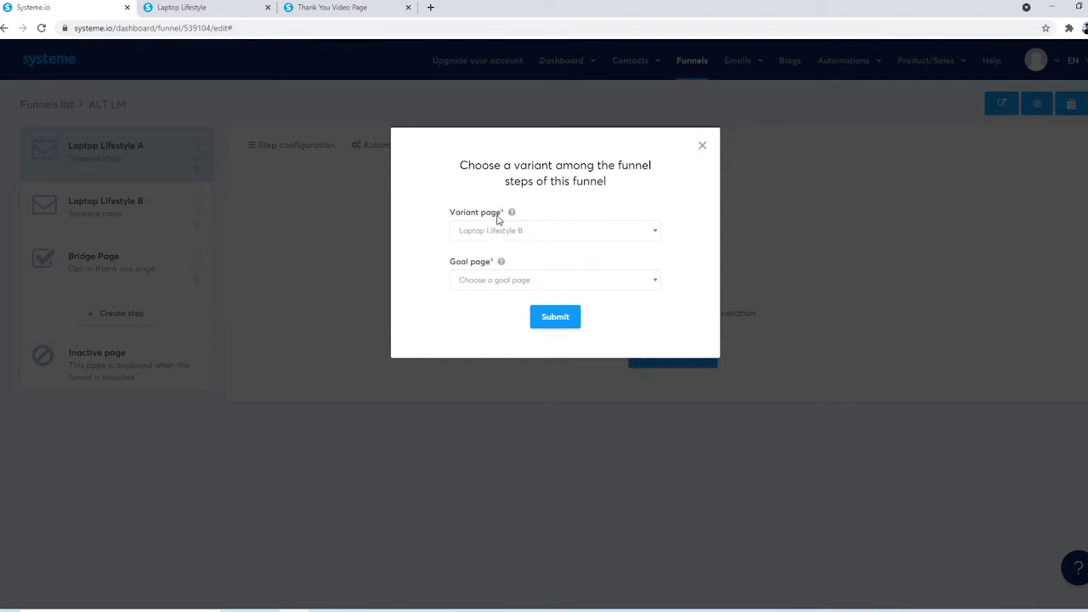
click(463, 280)
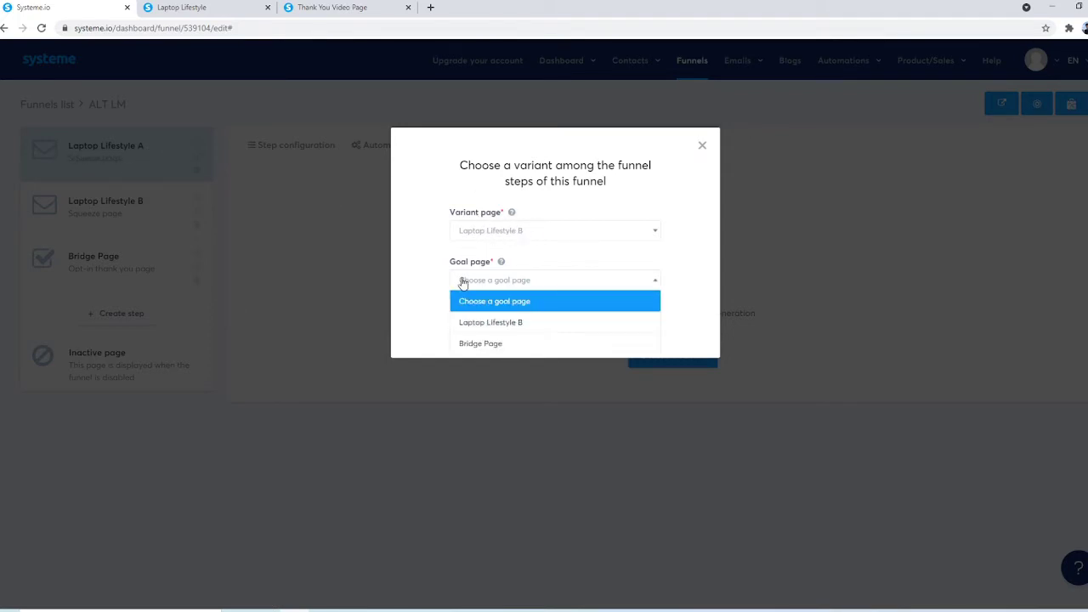
click(480, 343)
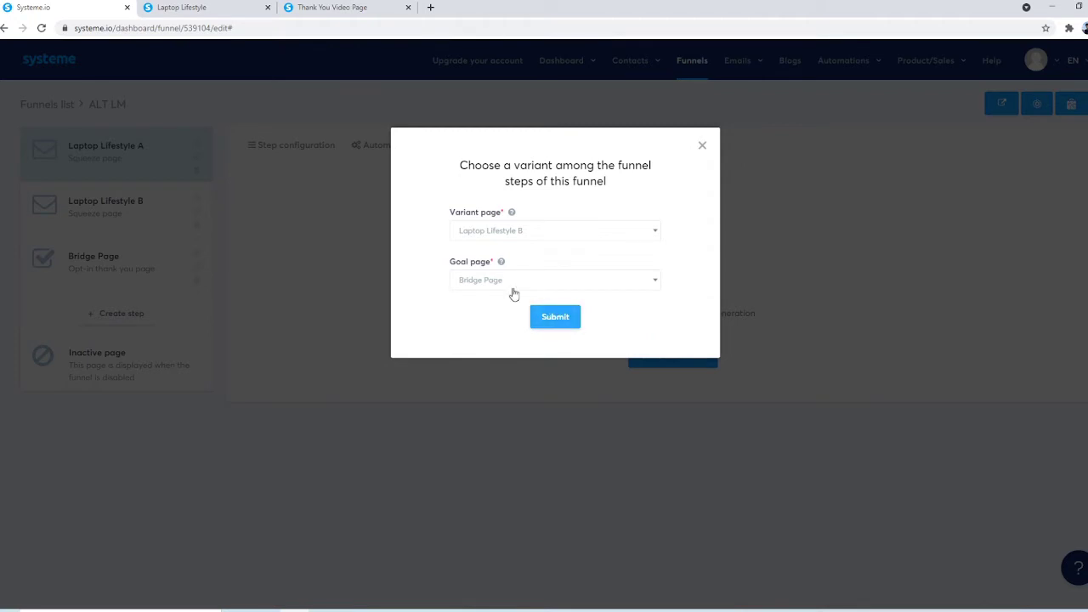
click(553, 323)
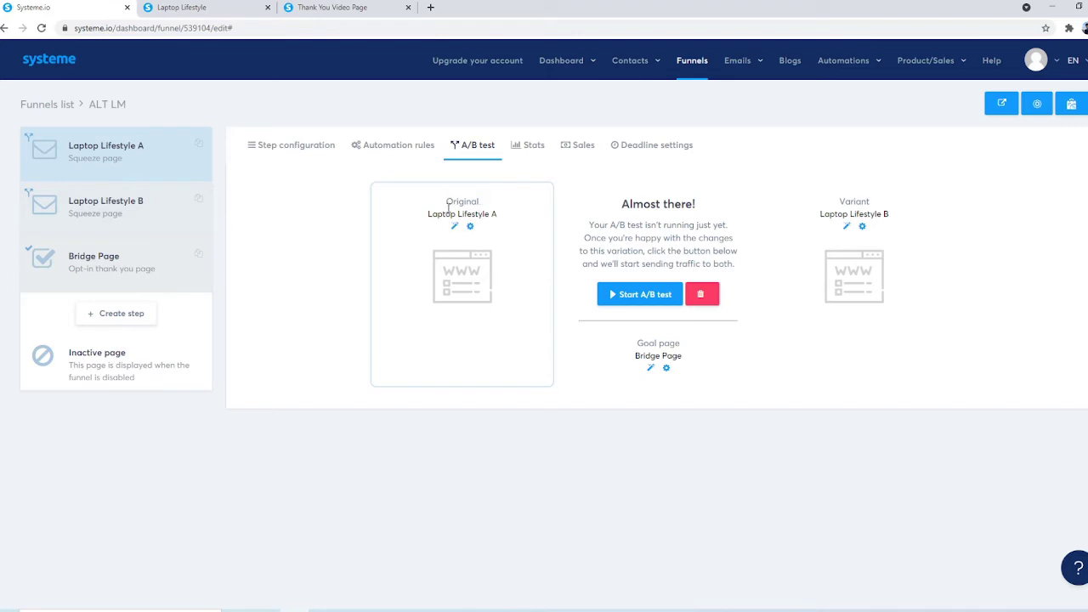
Open the A/B test's variant page, Laptop Lifestyle B, in the page editor.
drag(446, 204, 495, 215)
click(500, 216)
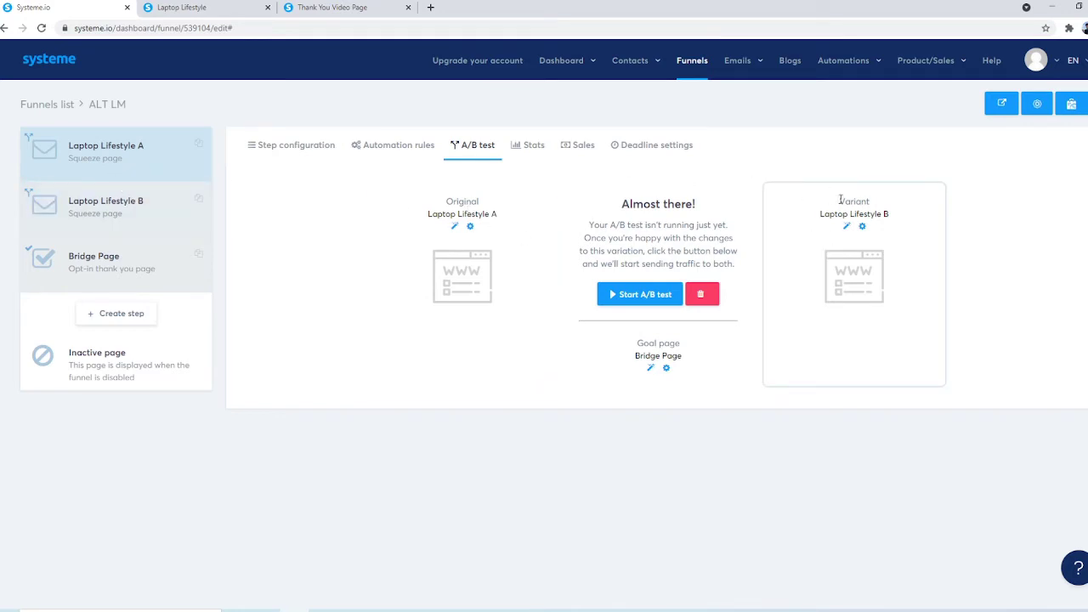
drag(894, 216, 835, 215)
click(835, 215)
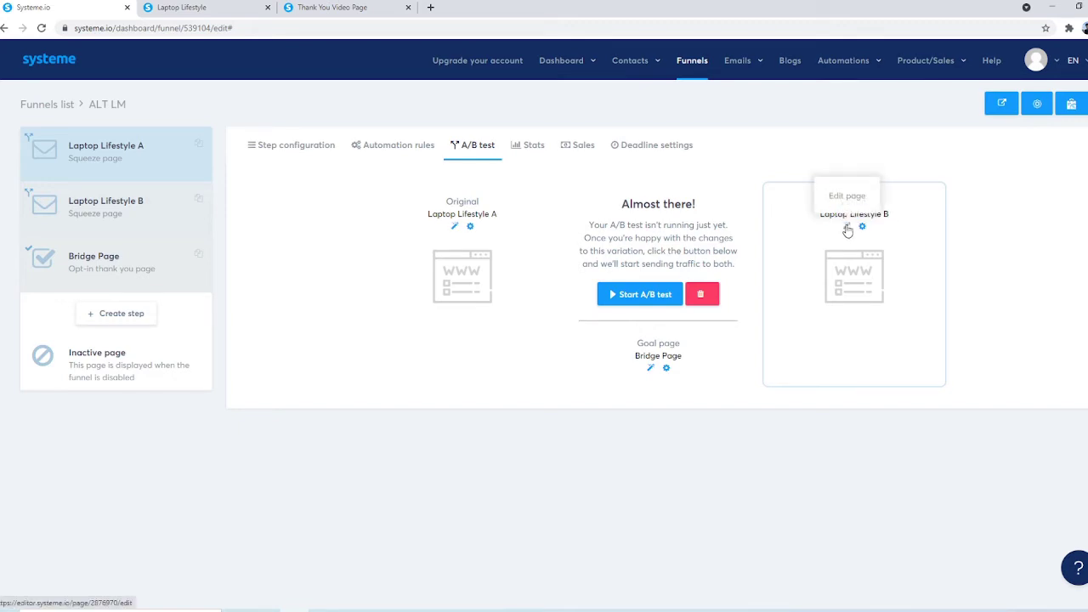
click(844, 228)
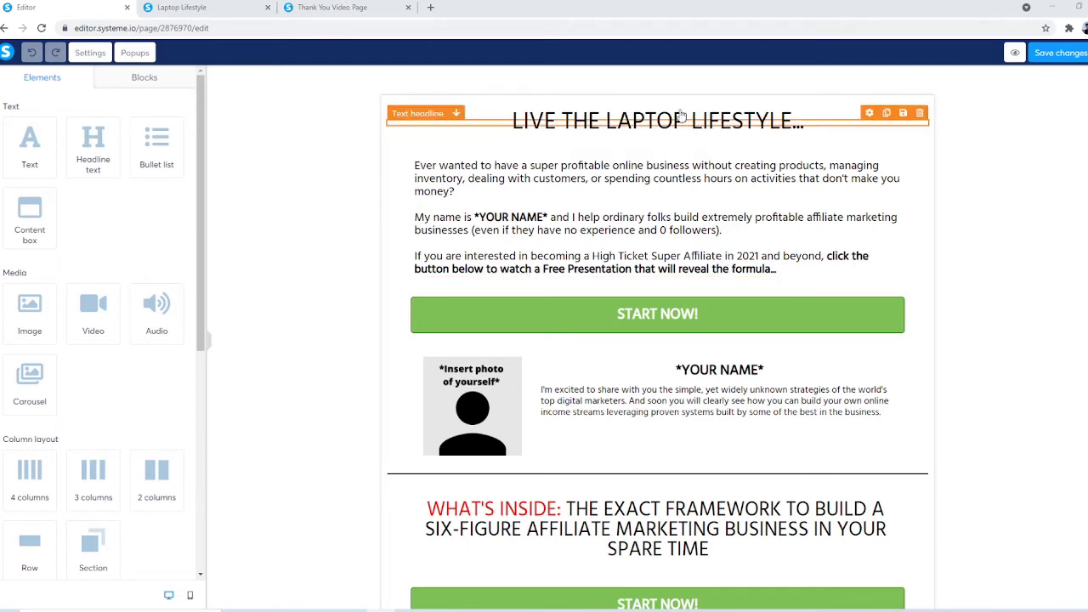
Examine the variant page's headline, intro paragraphs, photo, bio text and What's Inside headline as candidates for testing.
double_click(583, 122)
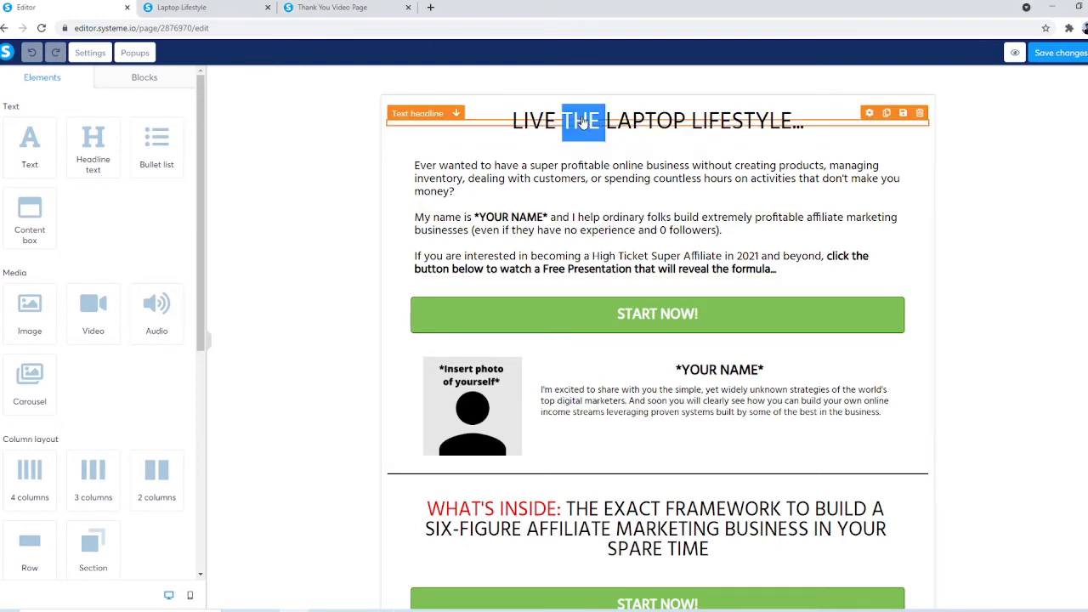
triple_click(583, 122)
click(585, 172)
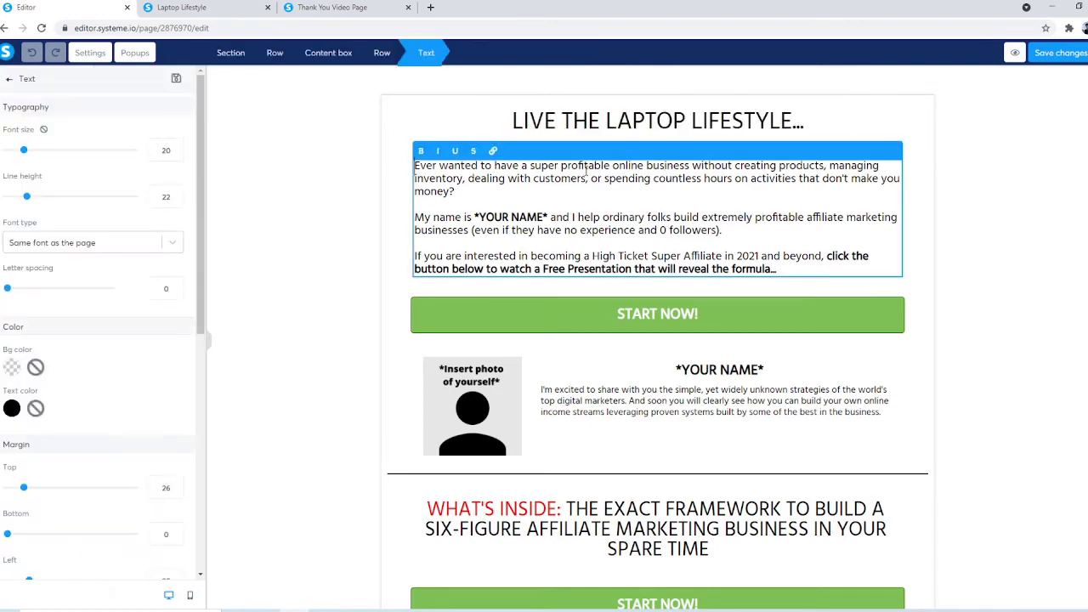
drag(790, 270, 416, 166)
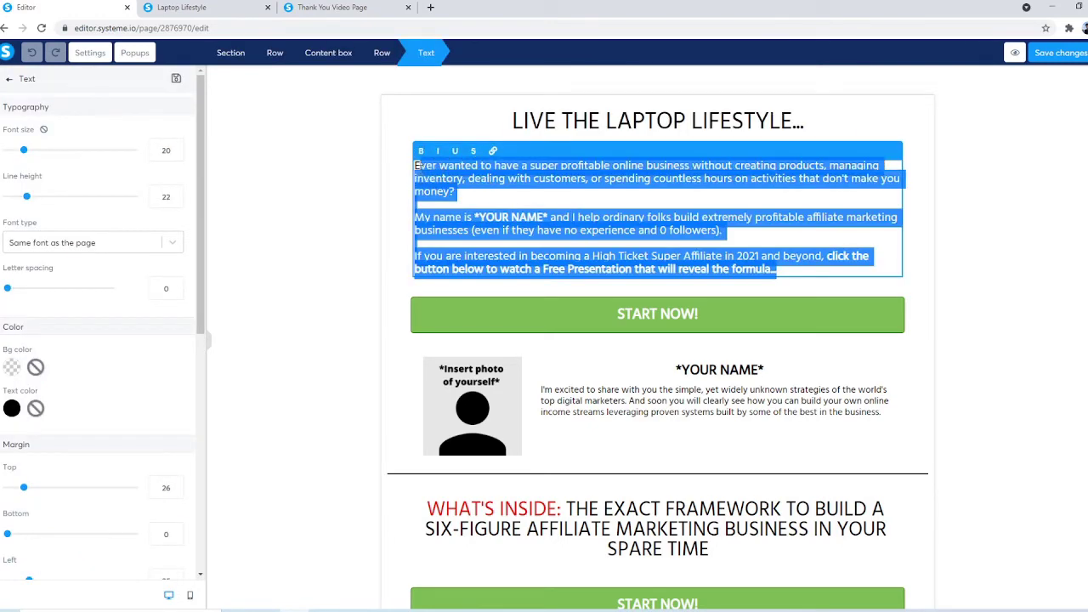
click(633, 429)
triple_click(623, 393)
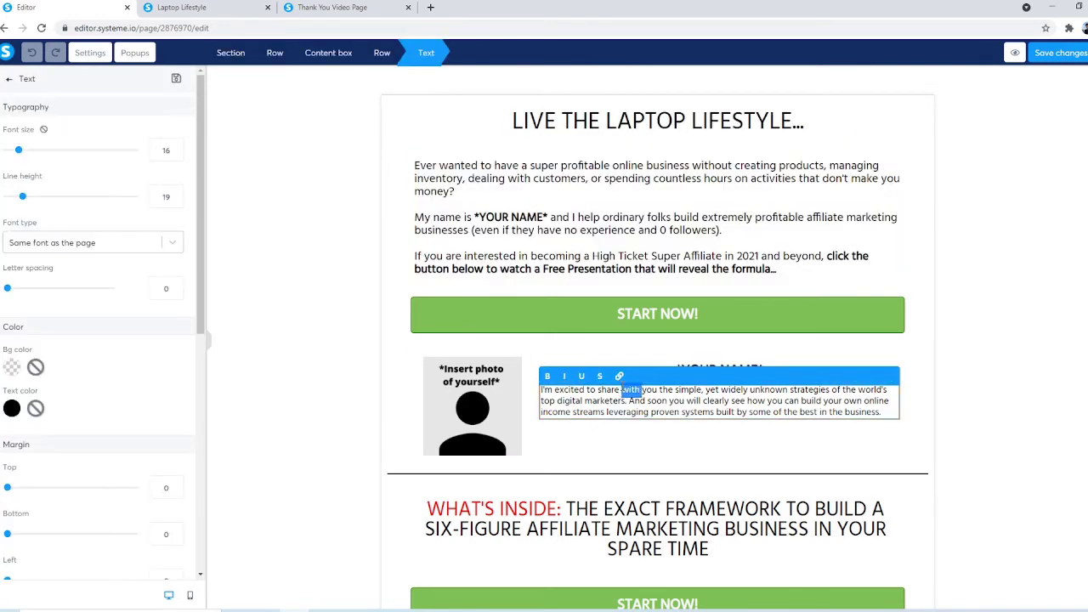
click(656, 539)
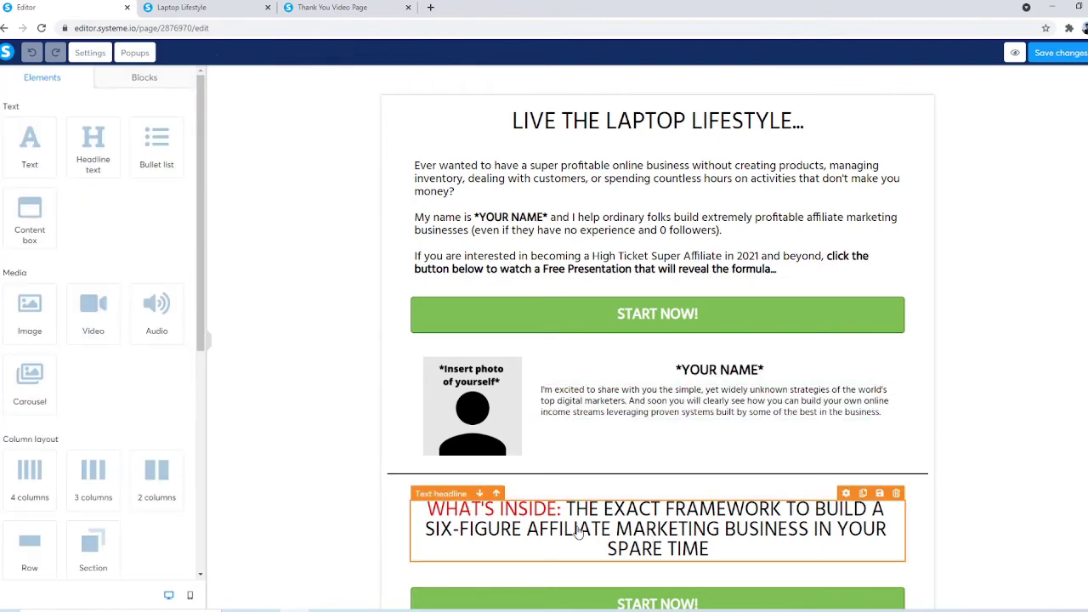
triple_click(686, 516)
click(687, 516)
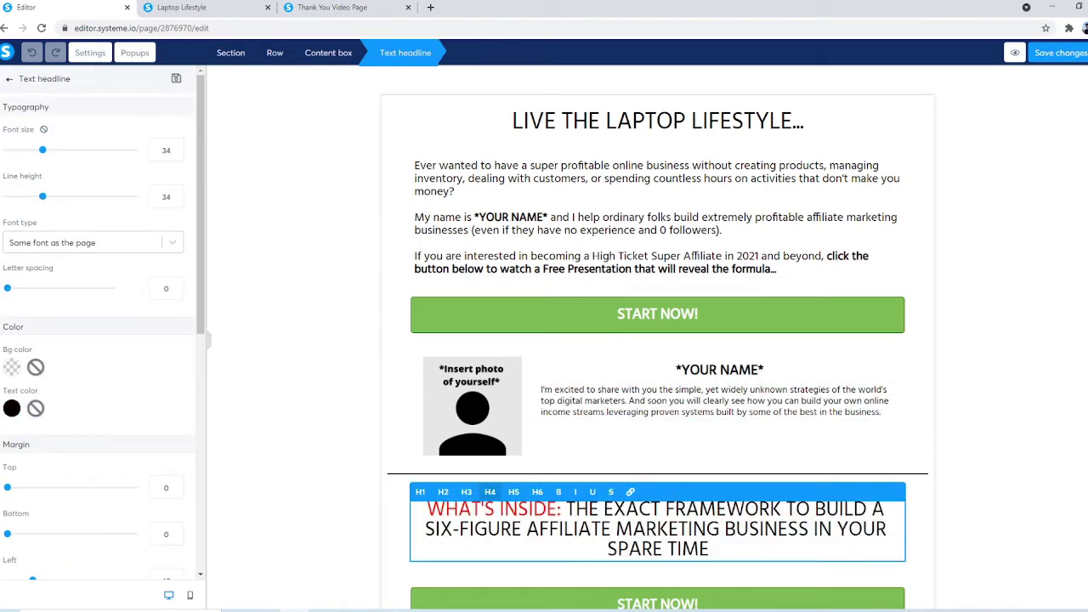
key(Escape)
scroll(657, 340, down, 3)
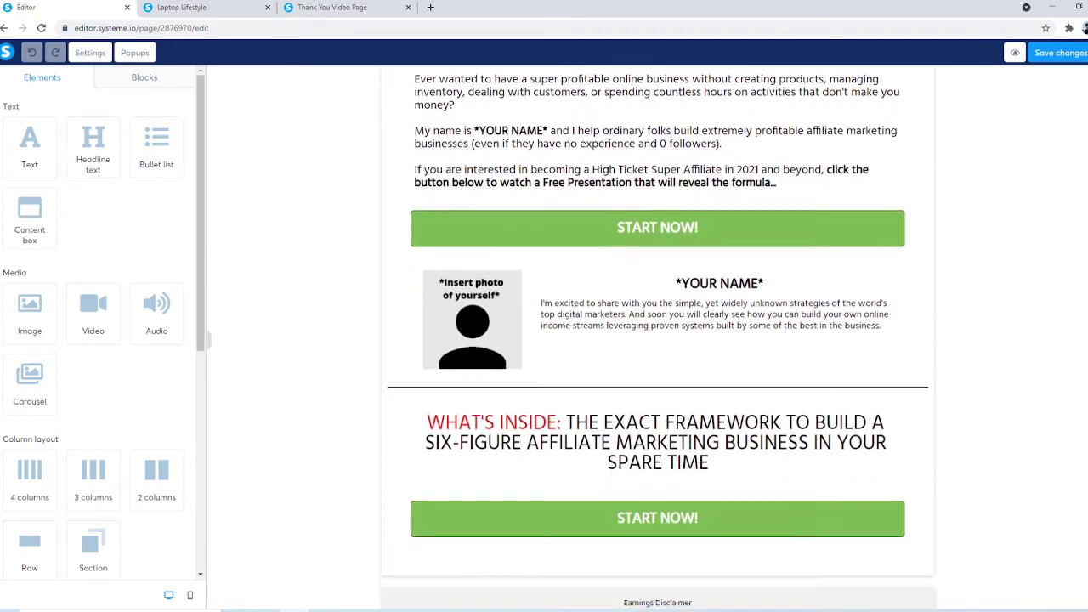
scroll(955, 304, up, 2)
scroll(955, 303, down, 1)
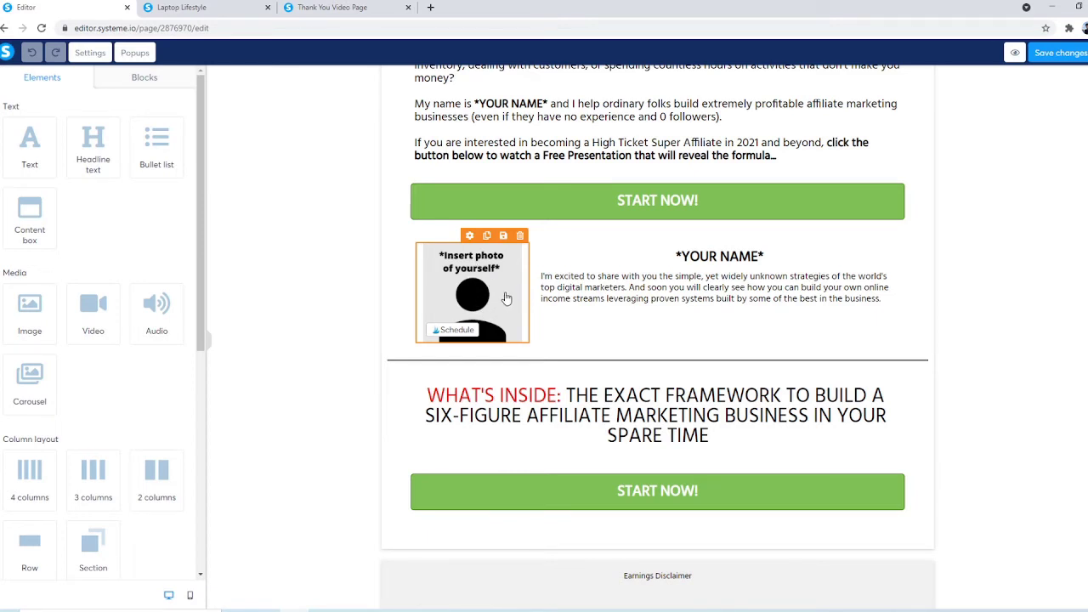
click(554, 280)
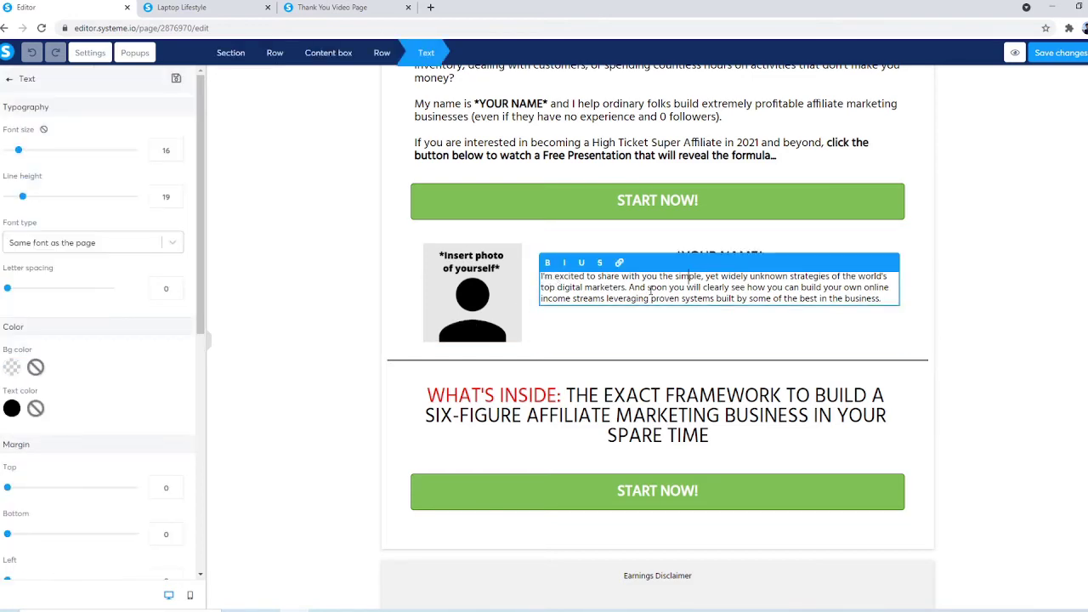
scroll(651, 291, up, 1)
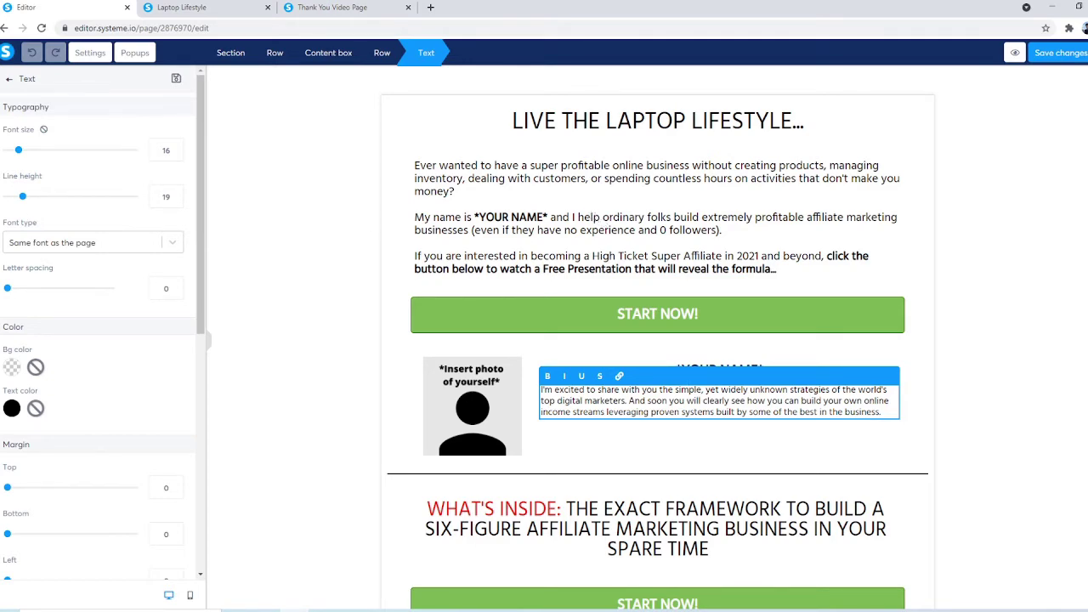
click(332, 234)
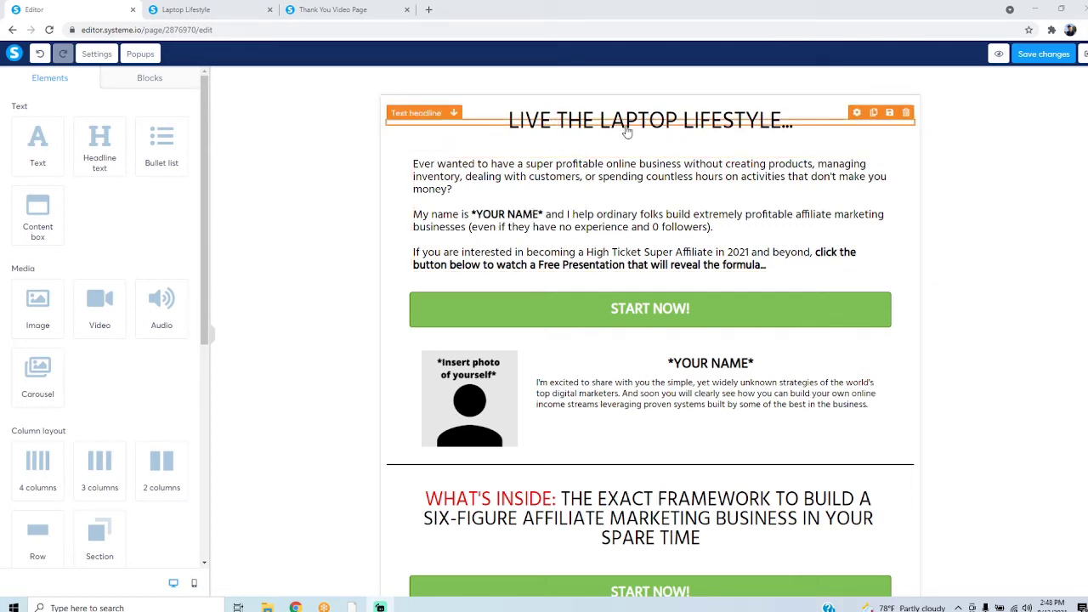
click(566, 193)
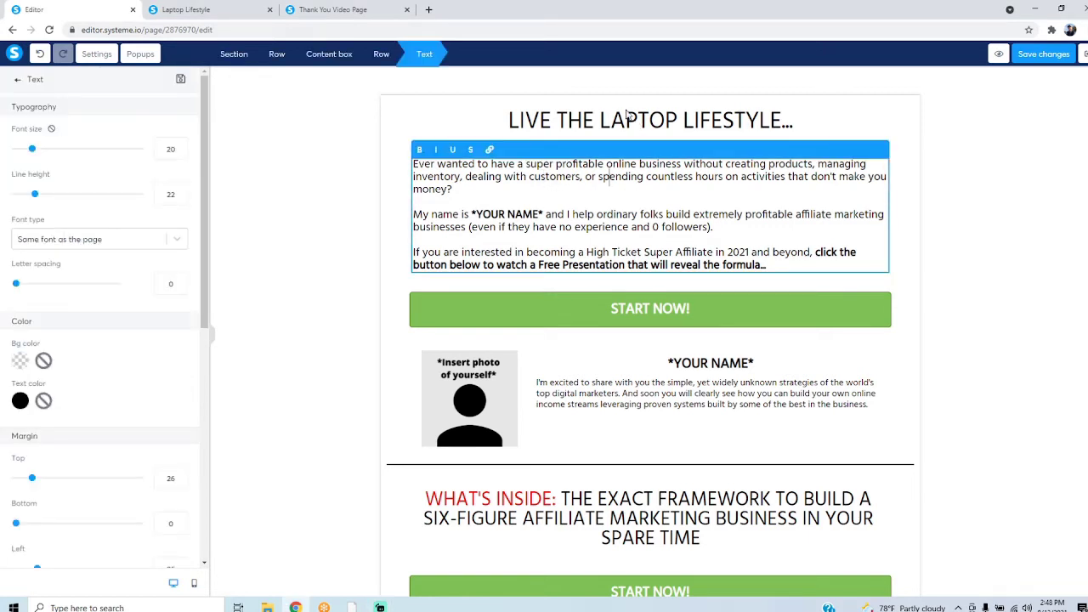
click(628, 141)
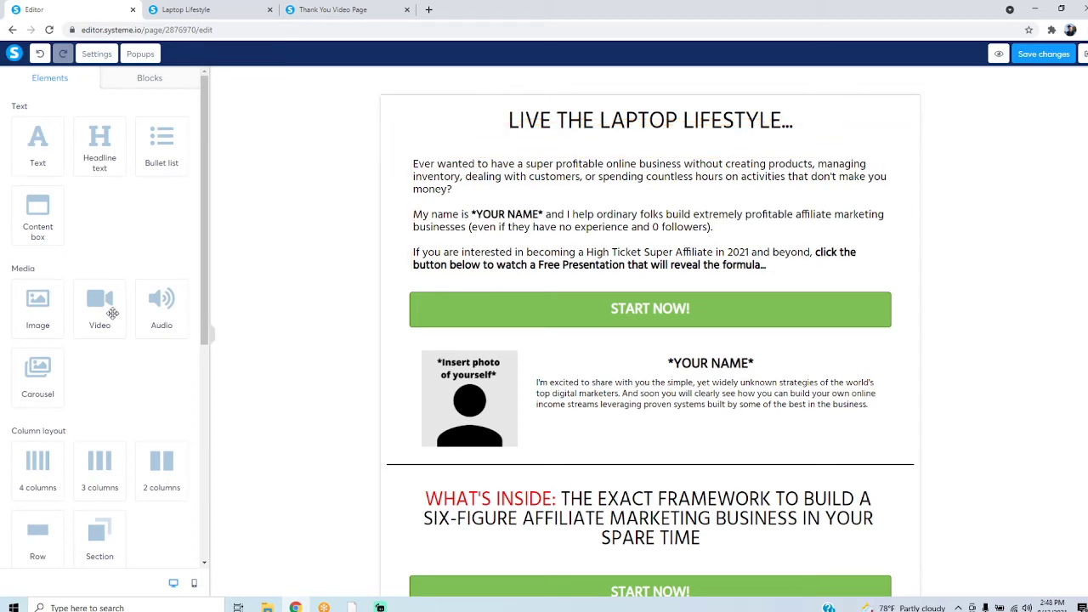
Try replacing the variant page's headline with "NEVER WORRY ABOUT MONEY AGAIN...".
click(671, 119)
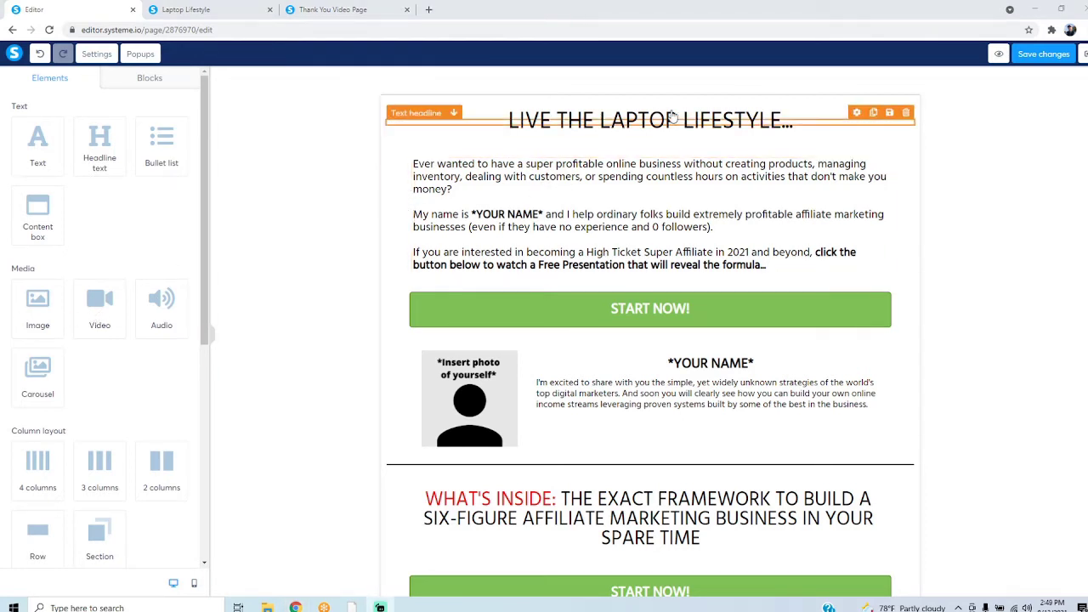
triple_click(671, 116)
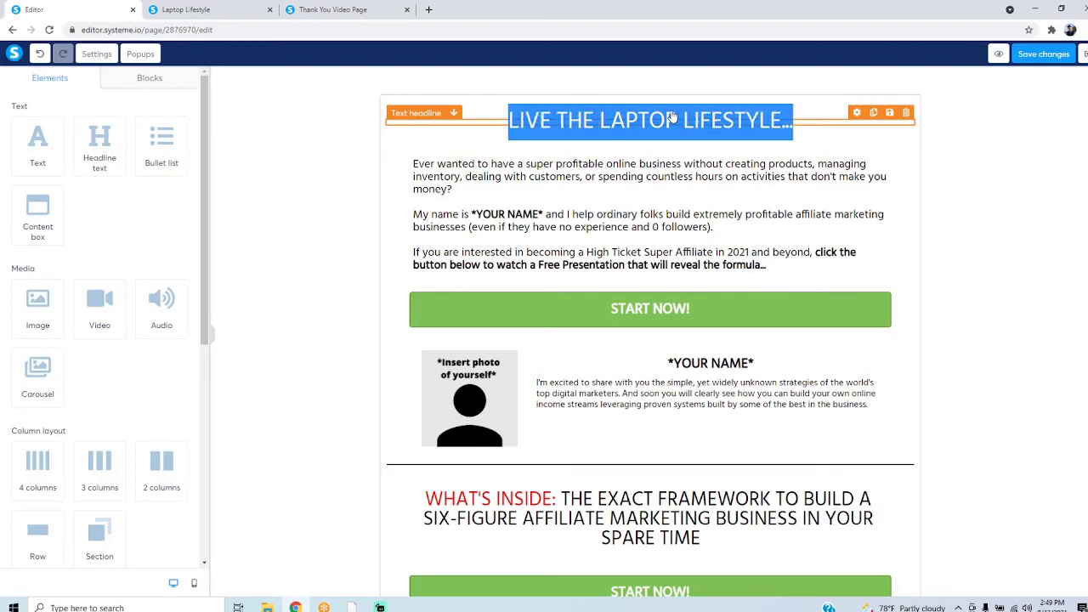
text(NEVER WO)
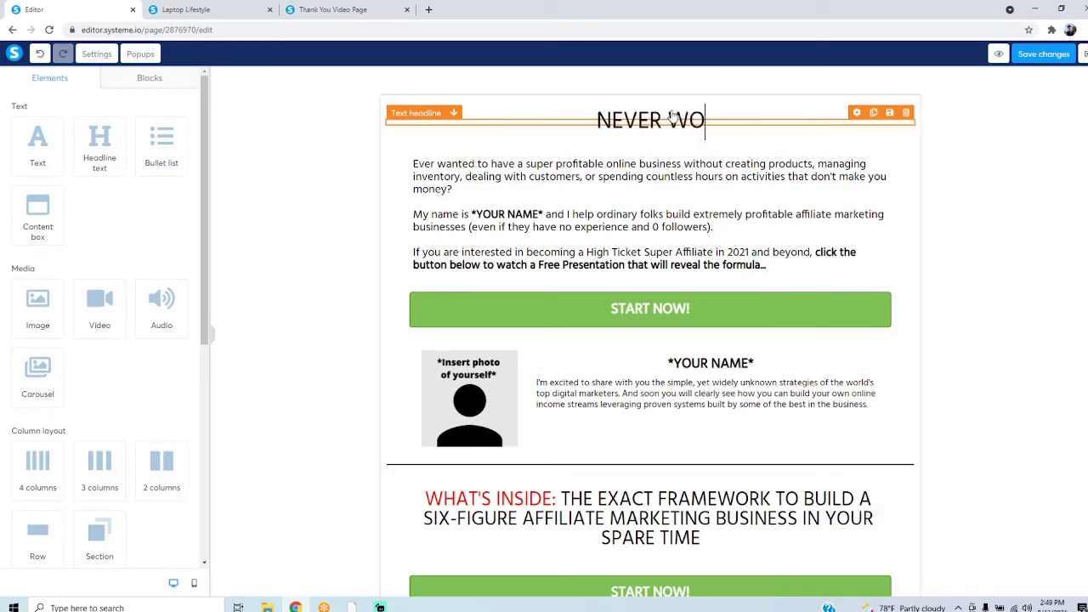
text(RRY ABOUT MONEY AGAIN...)
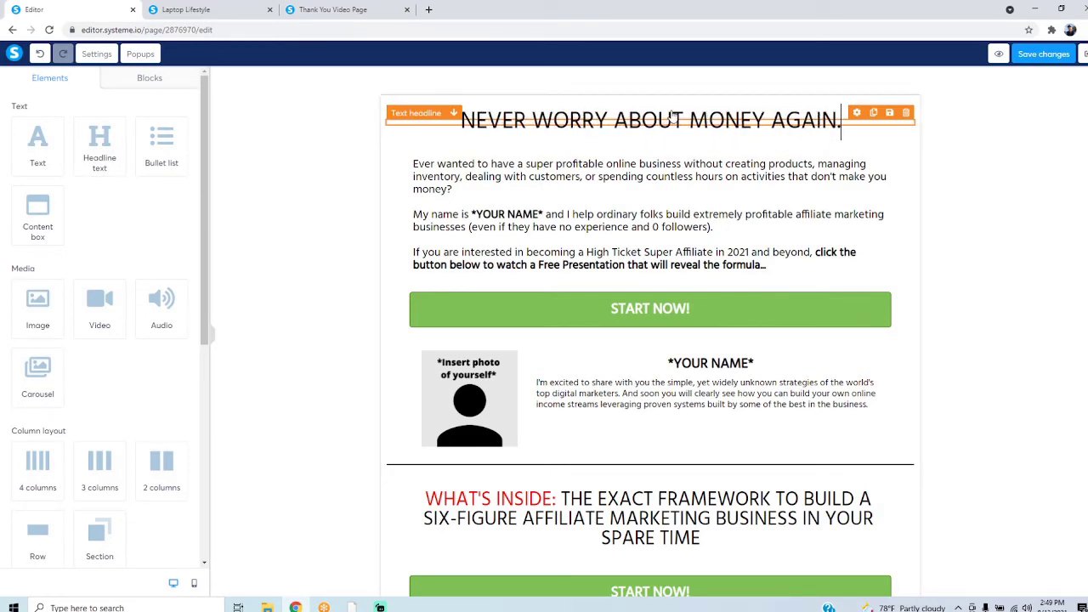
click(657, 168)
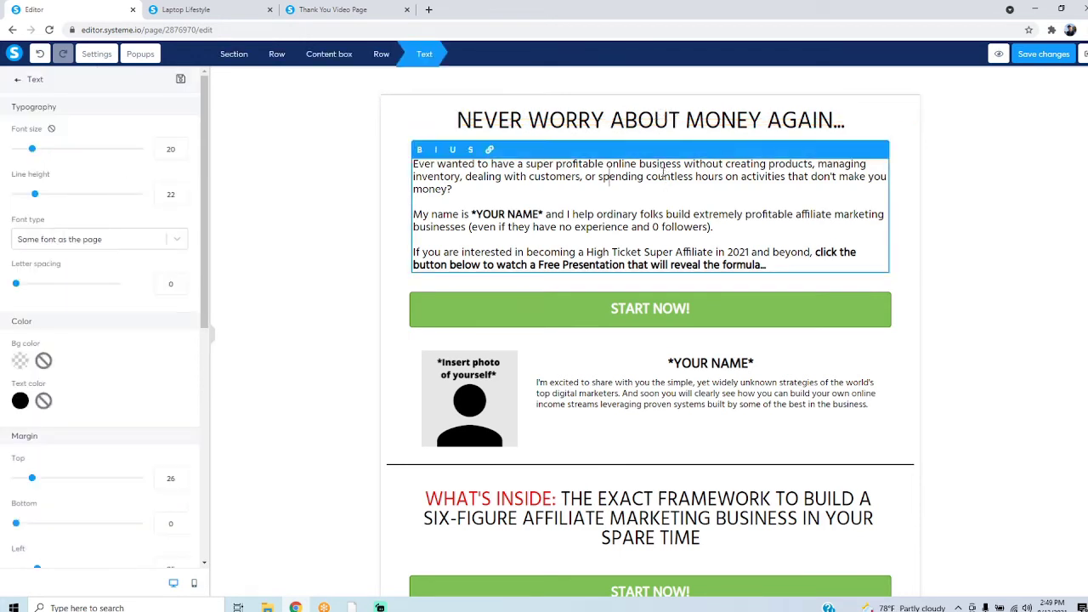
click(379, 172)
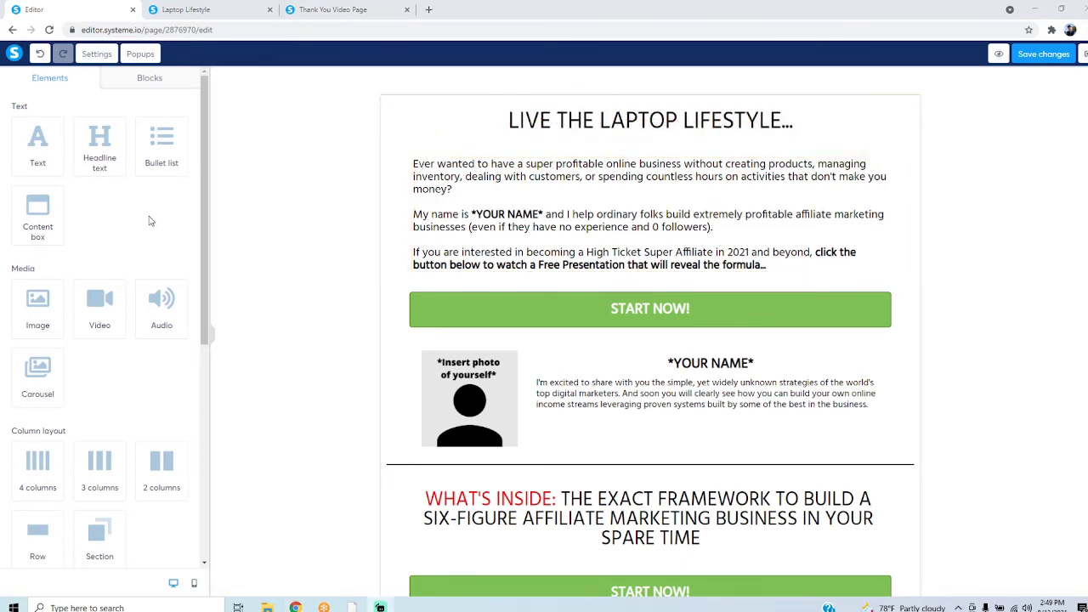
Make the phrase "super profitable online business" bold in the first intro paragraph.
click(654, 164)
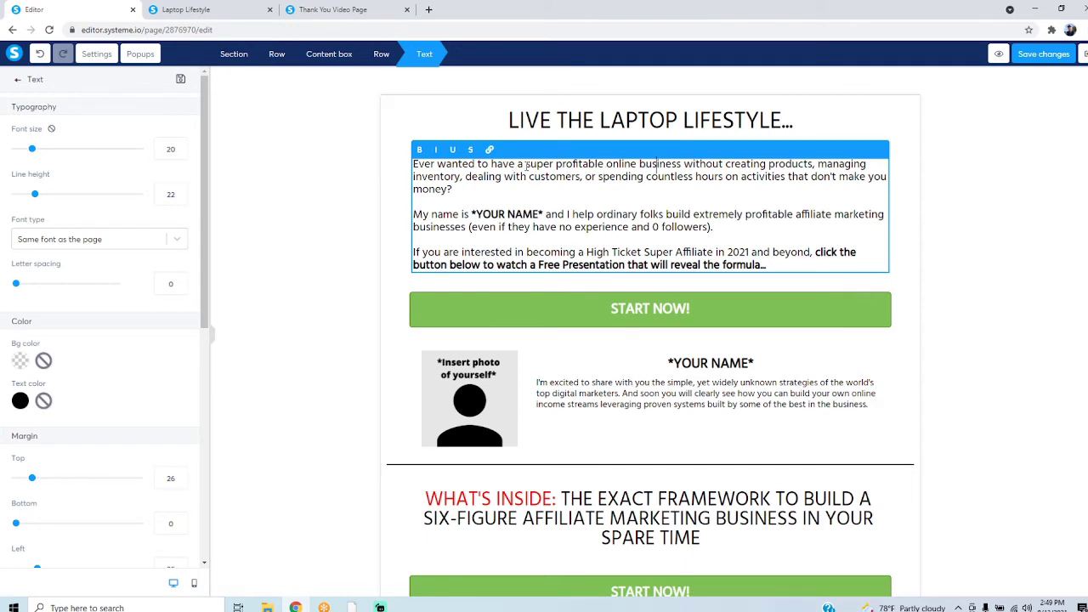
key(Down)
key(Down)
key(Down)
drag(526, 164, 682, 164)
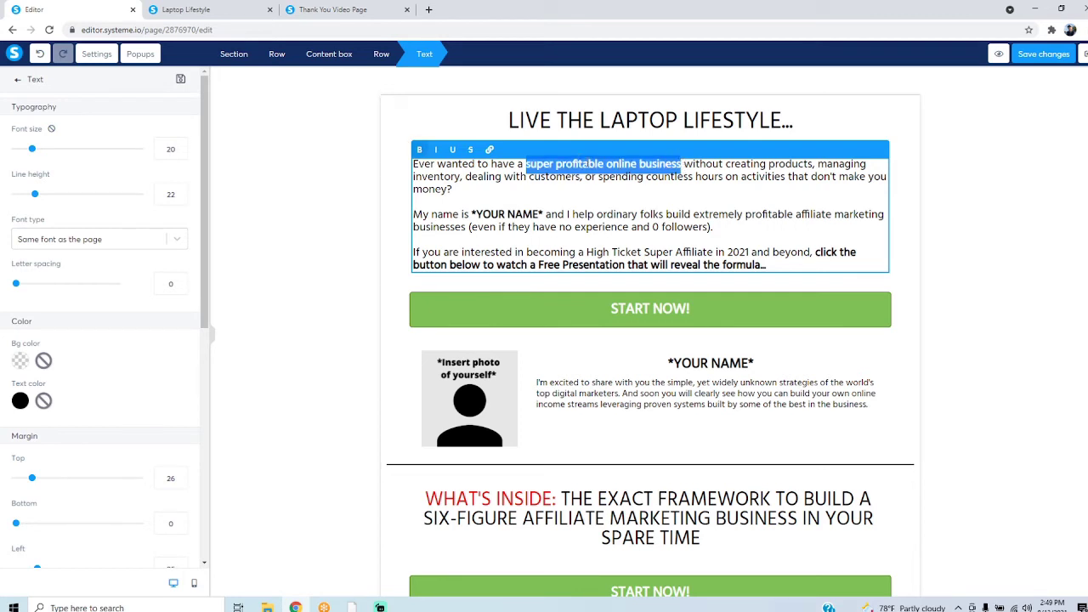
click(682, 165)
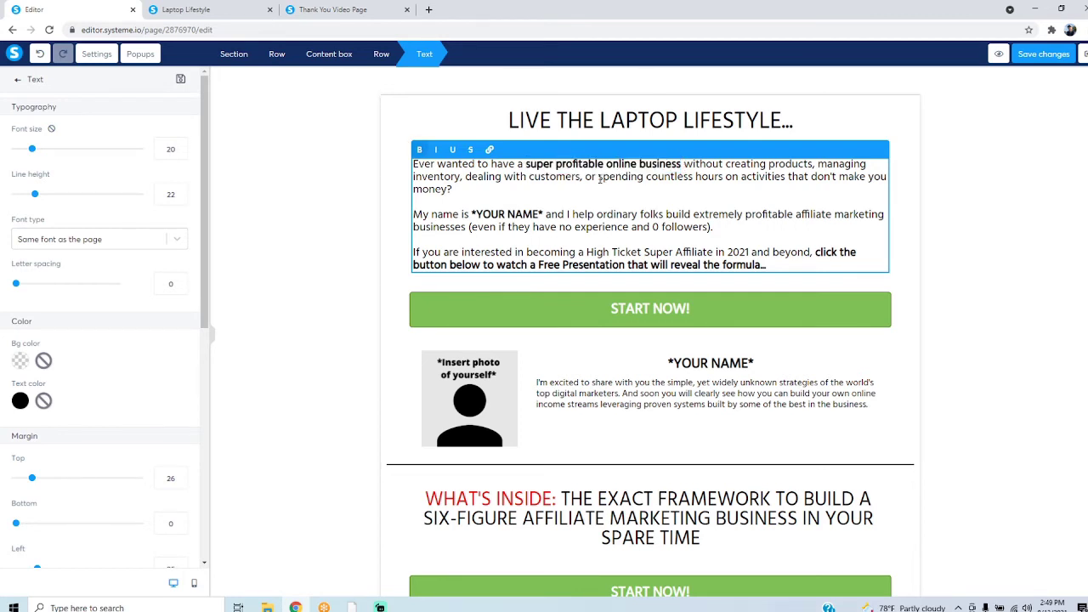
Italicize "spending countless hours on activities" in the first intro paragraph and underline "extremely profitable" in the second.
drag(599, 177, 788, 178)
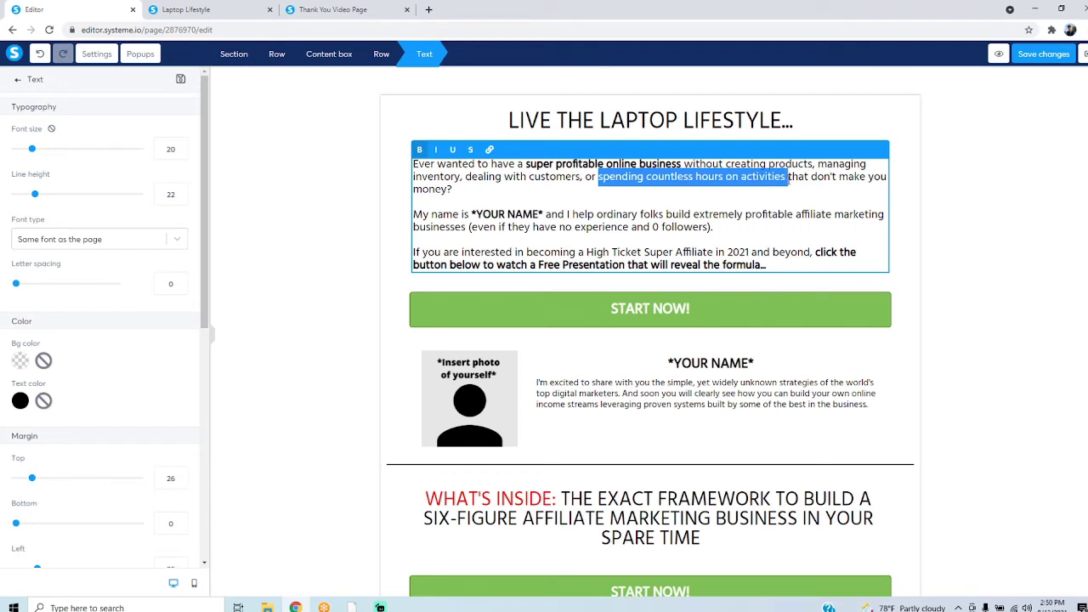
key(ctrl+i)
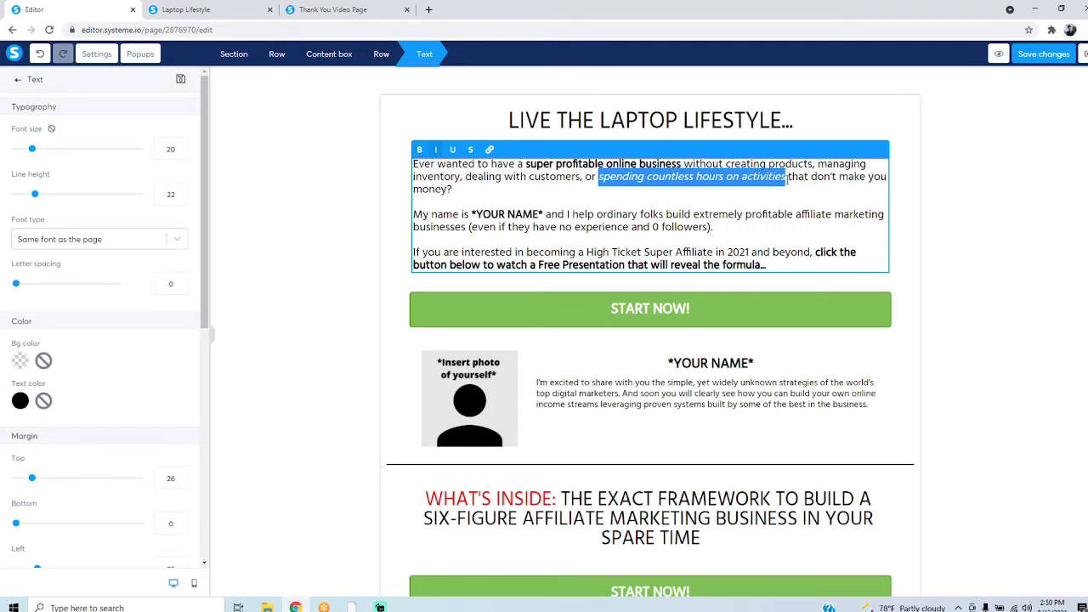
click(782, 177)
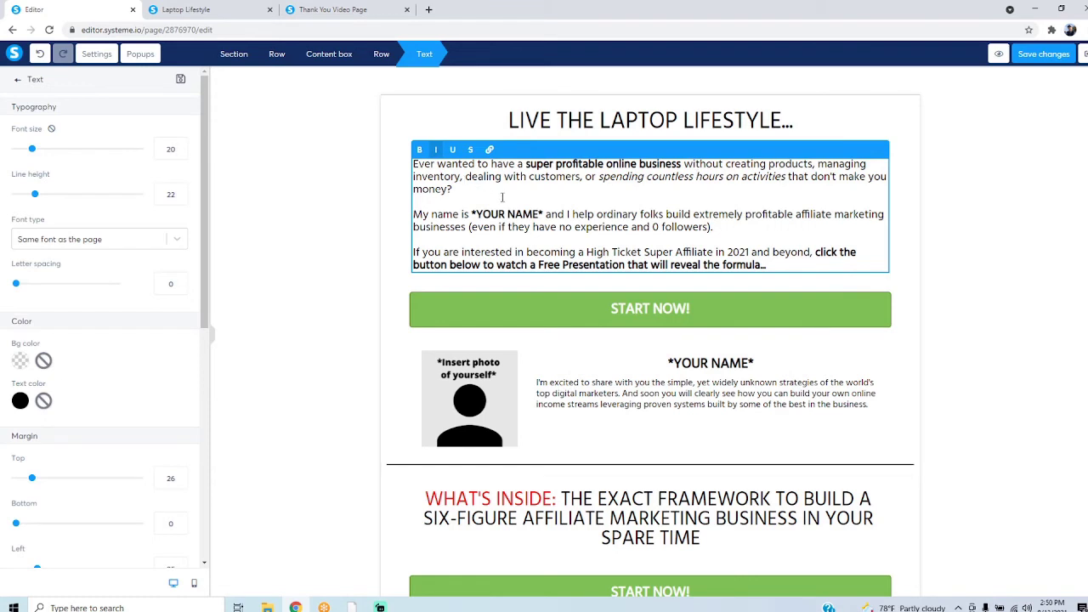
drag(695, 215, 793, 215)
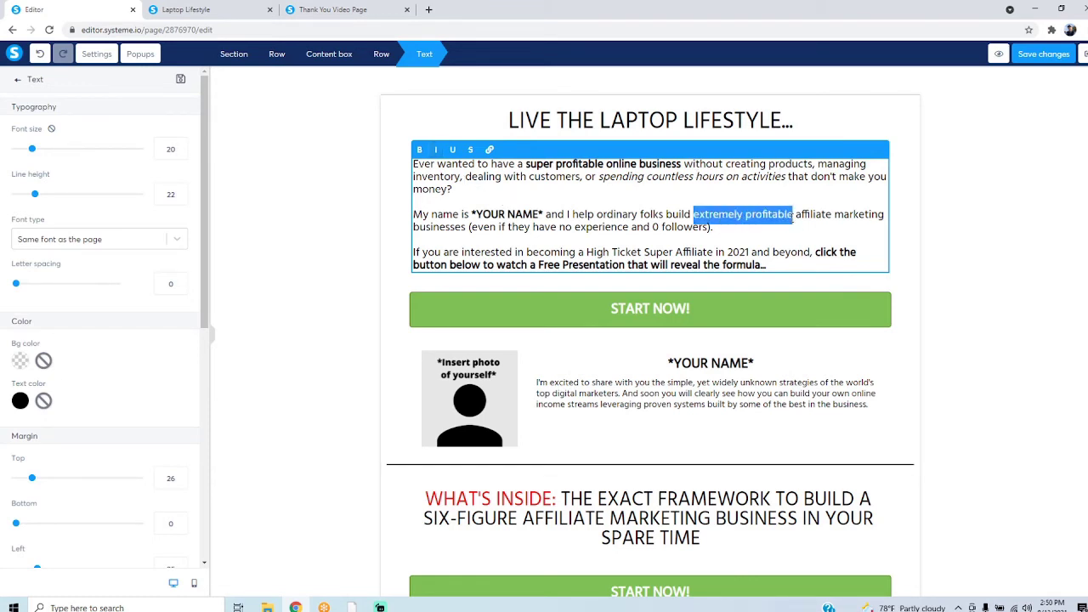
click(793, 215)
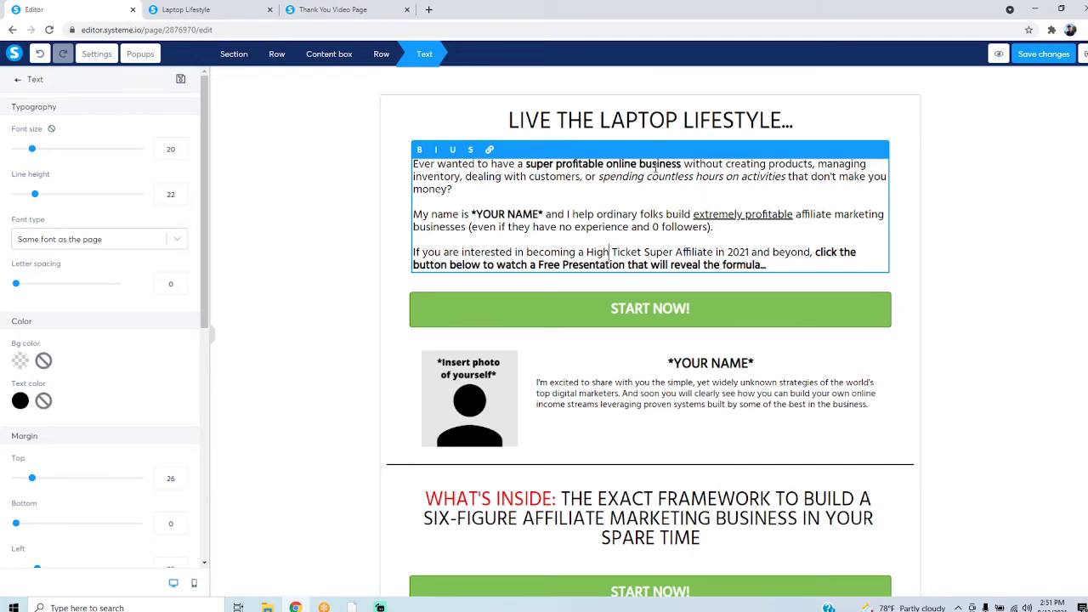
click(602, 404)
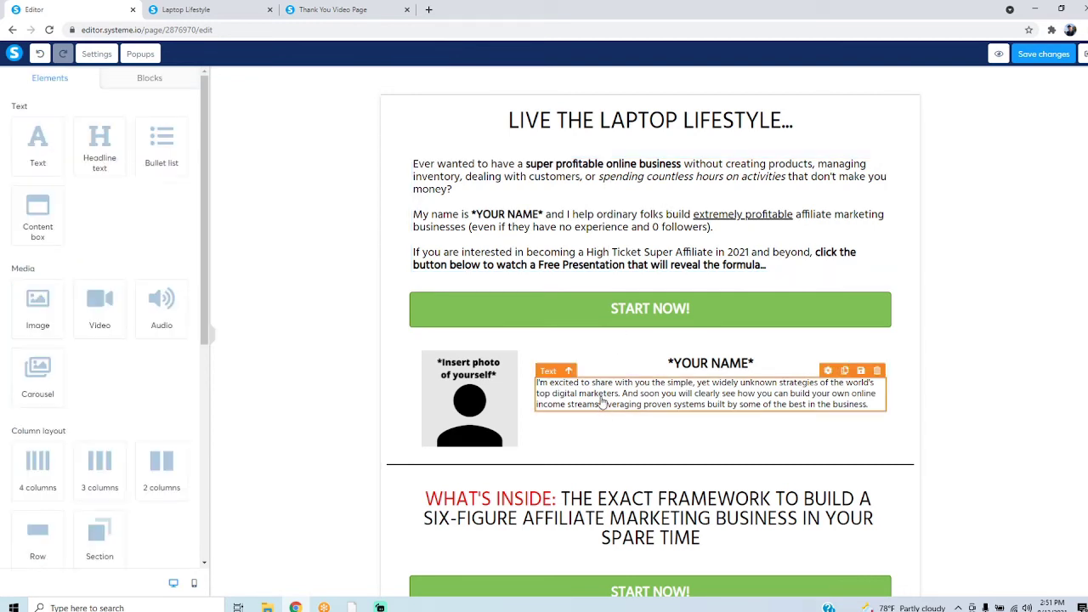
click(602, 405)
click(595, 187)
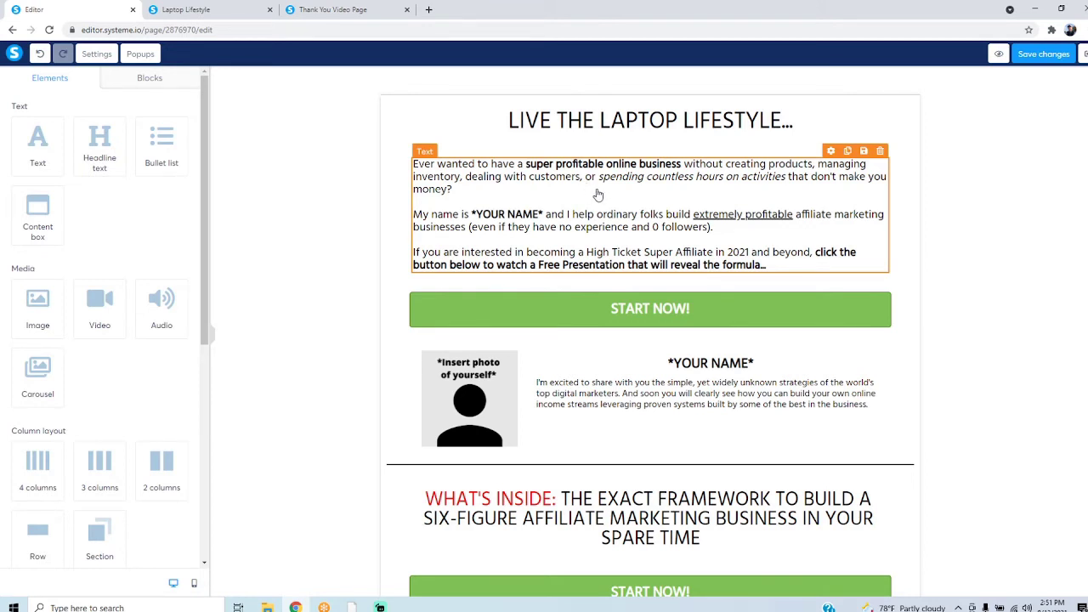
click(552, 176)
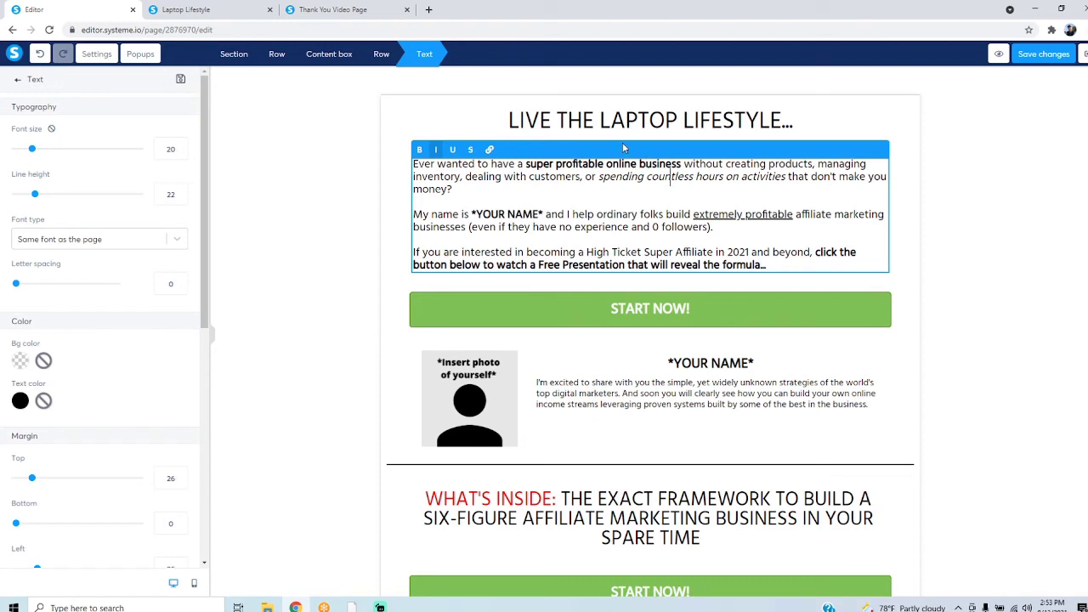
click(674, 215)
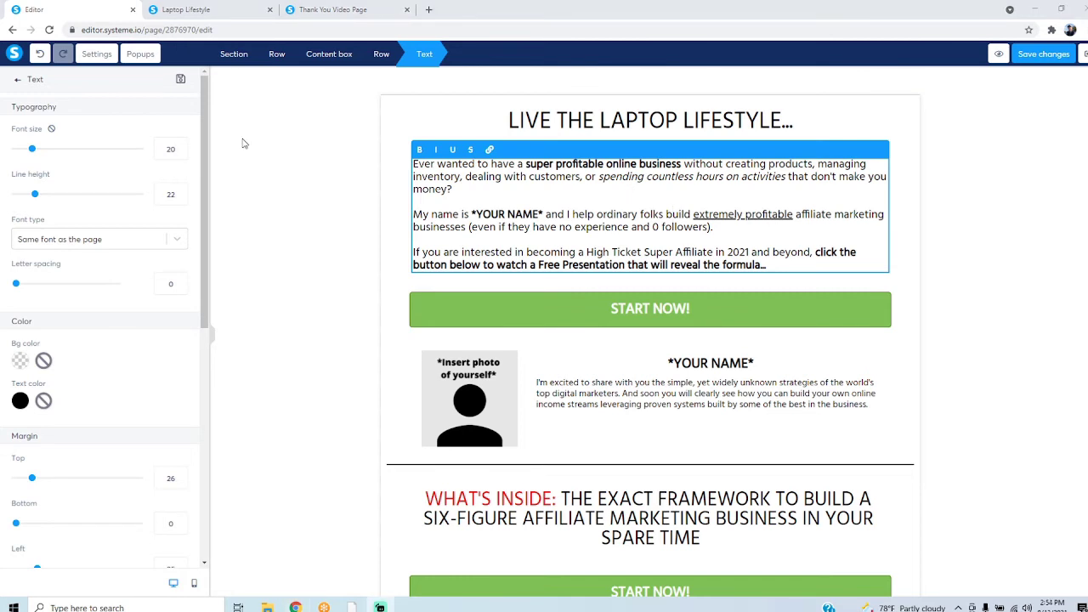
Save the changes to the variant page and exit the page editor to the ALT LM funnel.
click(977, 212)
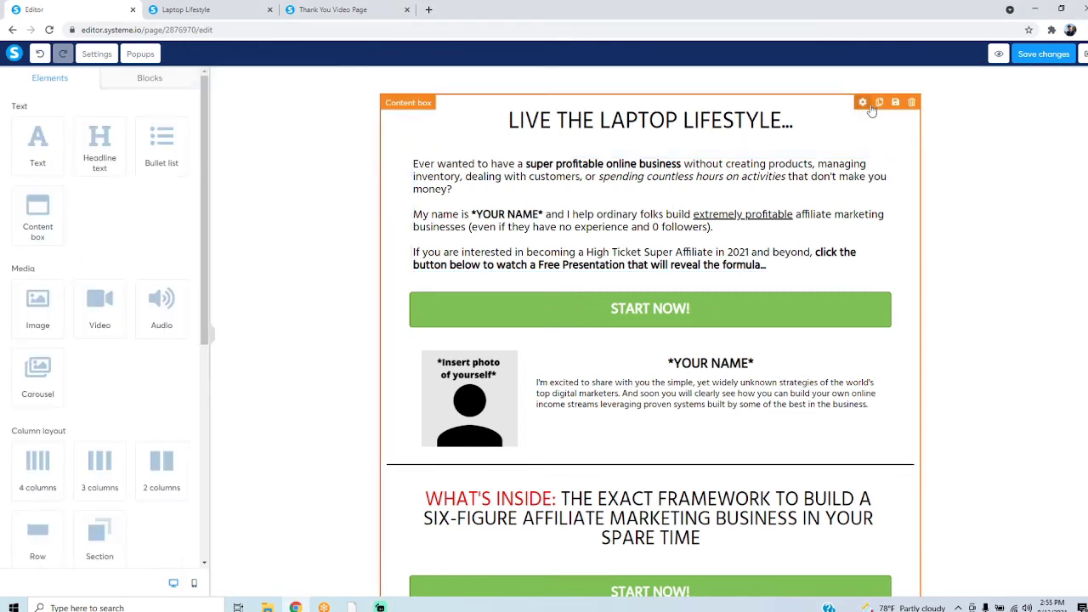
click(1055, 58)
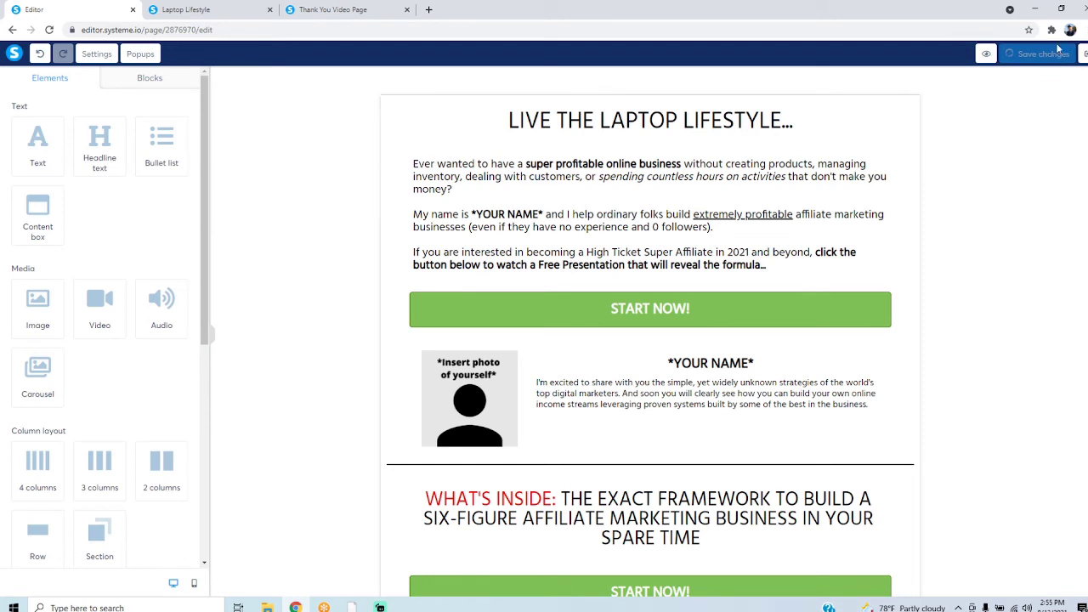
click(1083, 54)
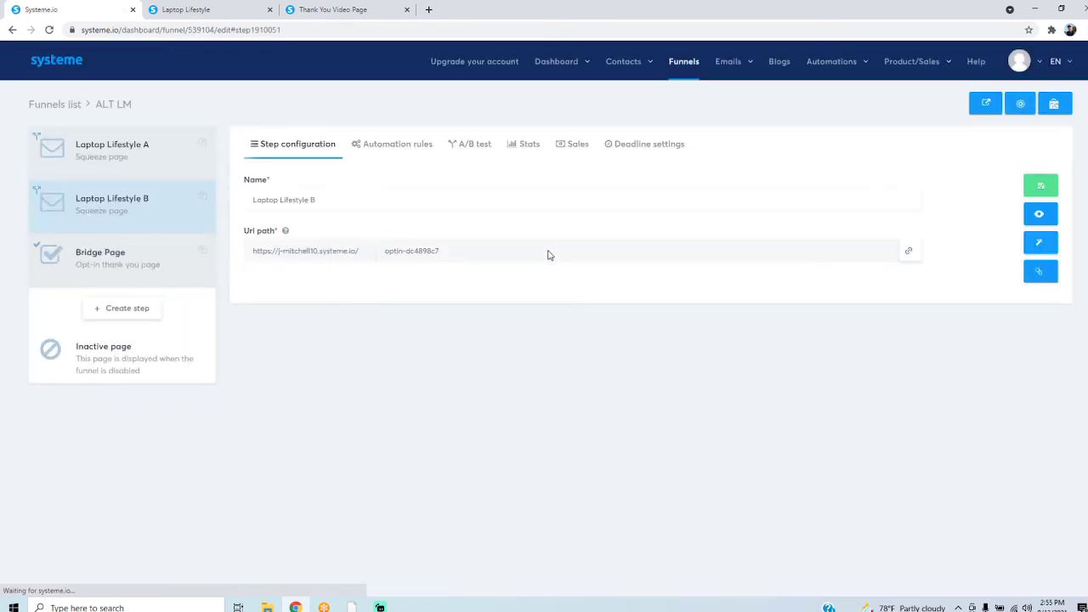
Start the A/B test between Laptop Lifestyle A and Laptop Lifestyle B.
click(470, 145)
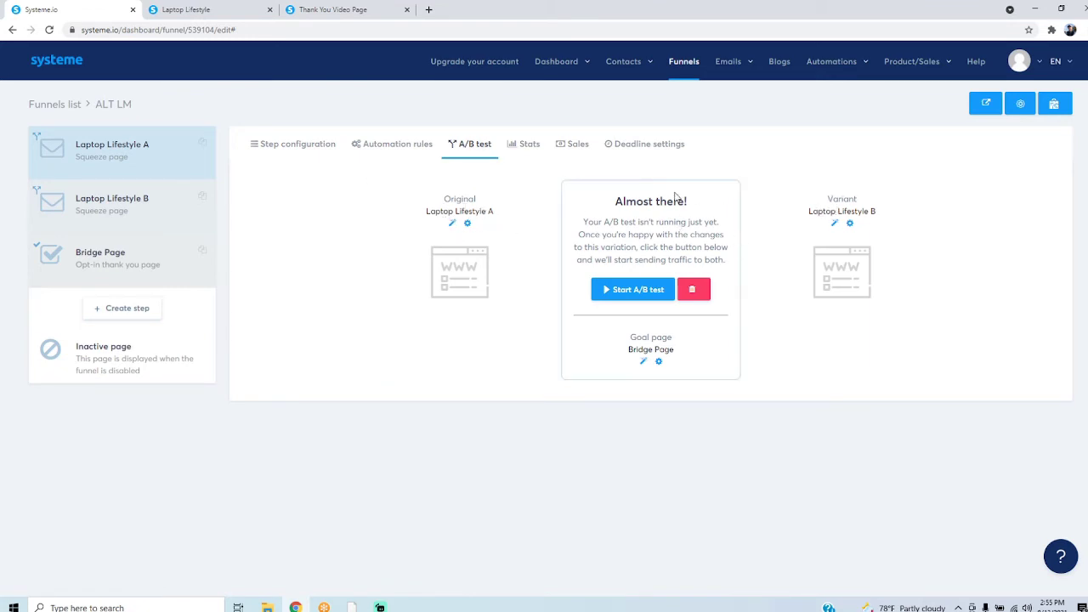
click(646, 290)
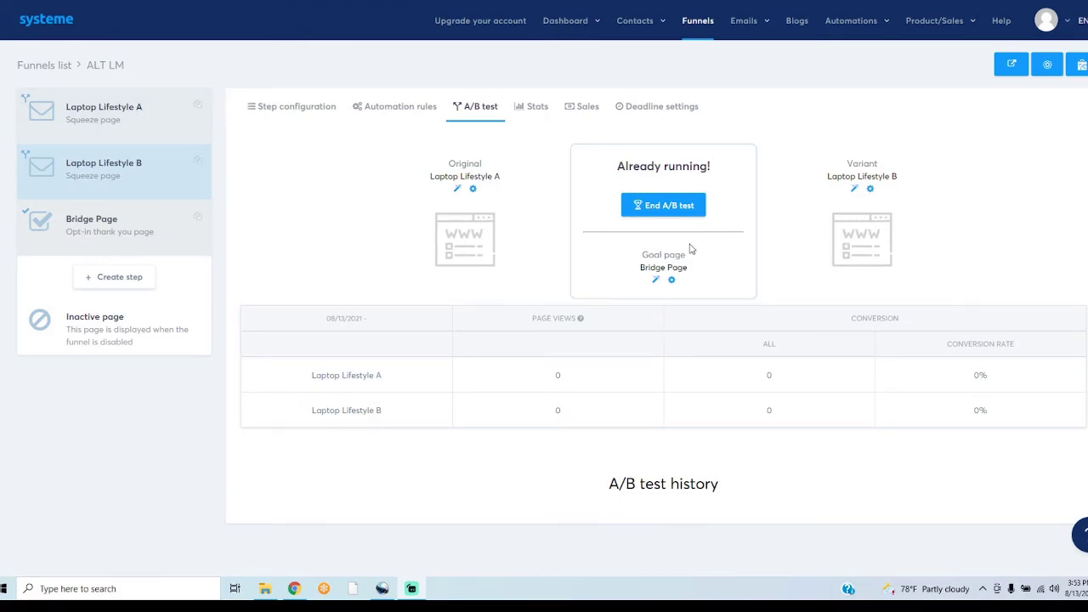
Copy the Laptop Lifestyle A page link and load it in a new incognito window.
click(103, 120)
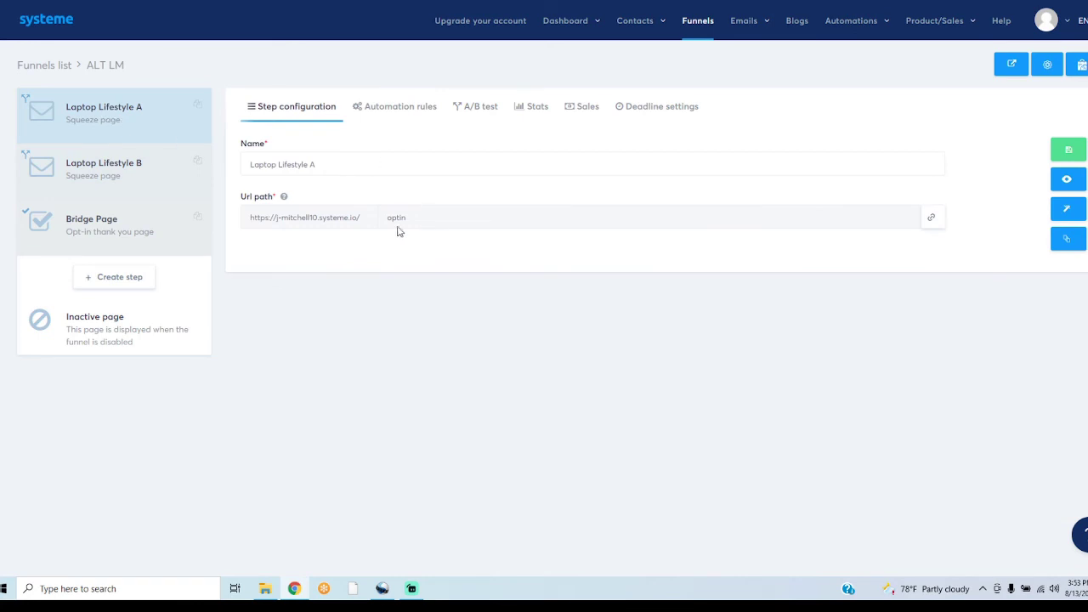
click(932, 223)
key(alt+f)
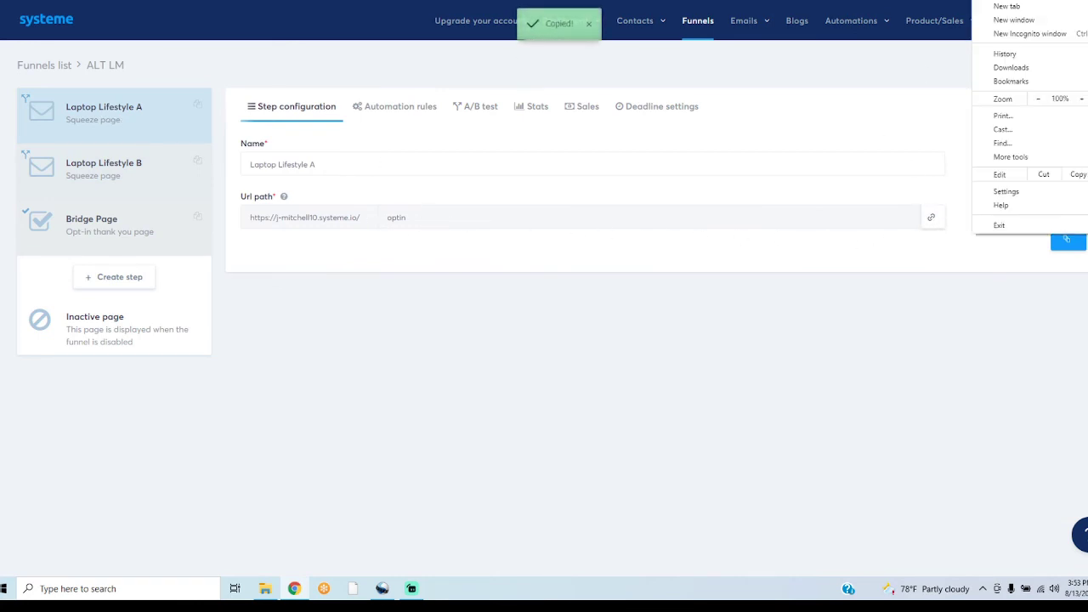
click(1026, 35)
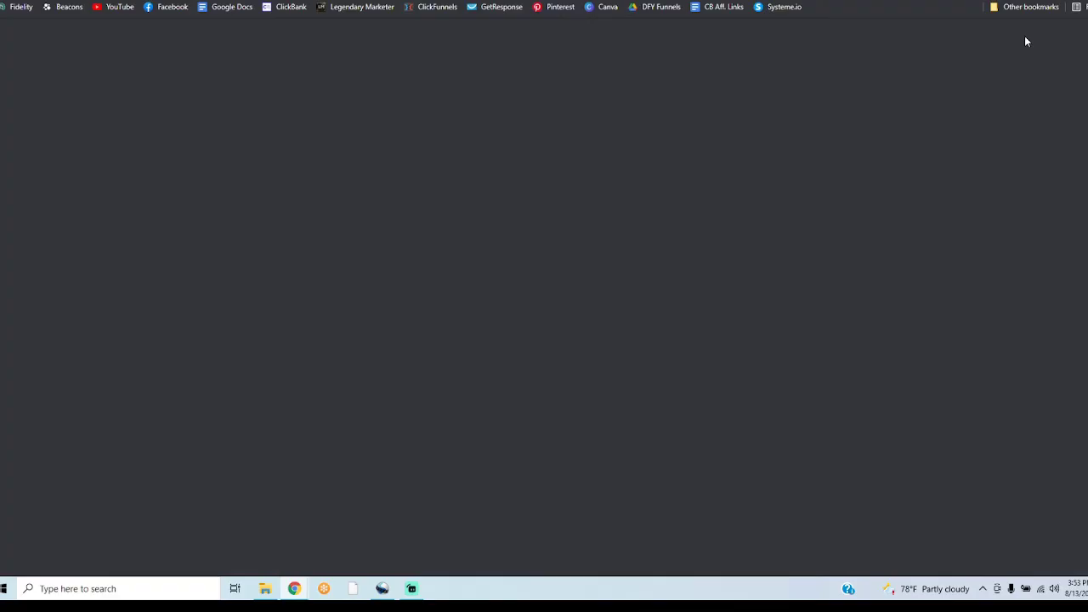
key(ctrl+v)
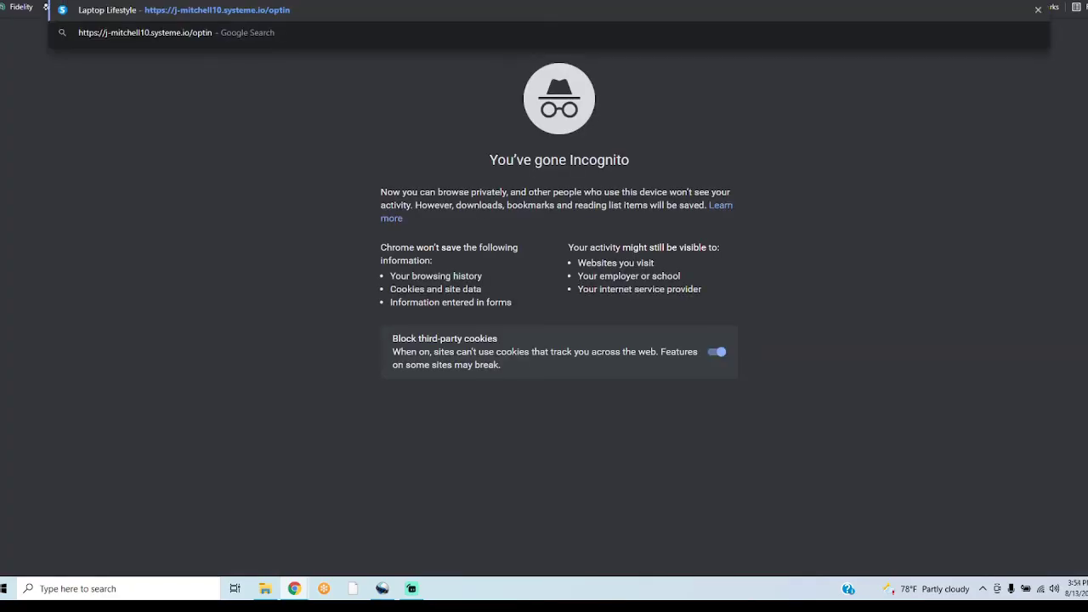
key(Return)
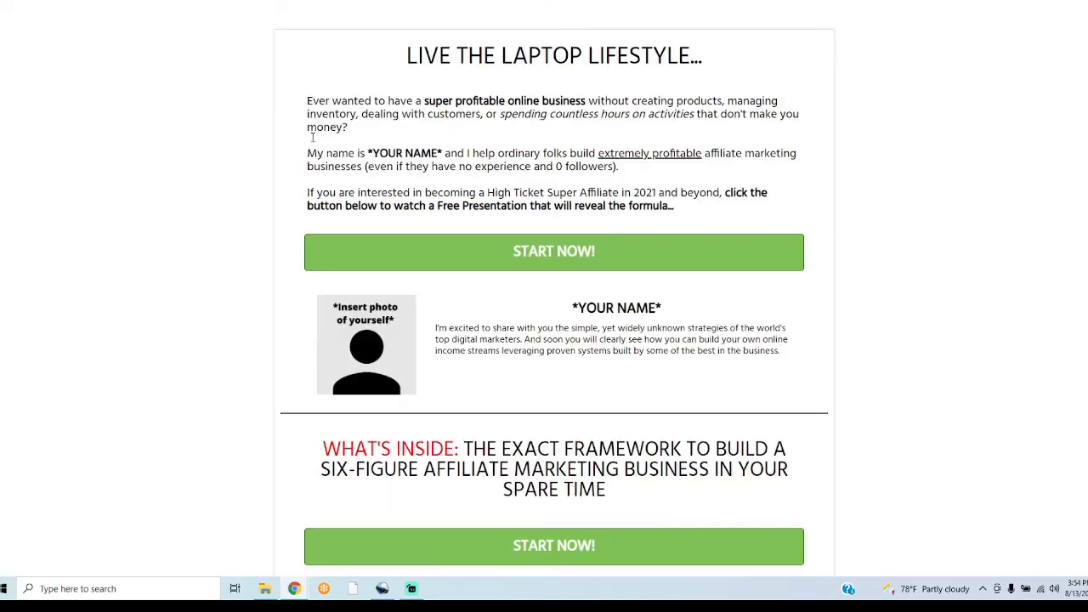
Check the intro paragraphs' formatting to see which test version was served, and close the incognito window.
drag(443, 100, 561, 102)
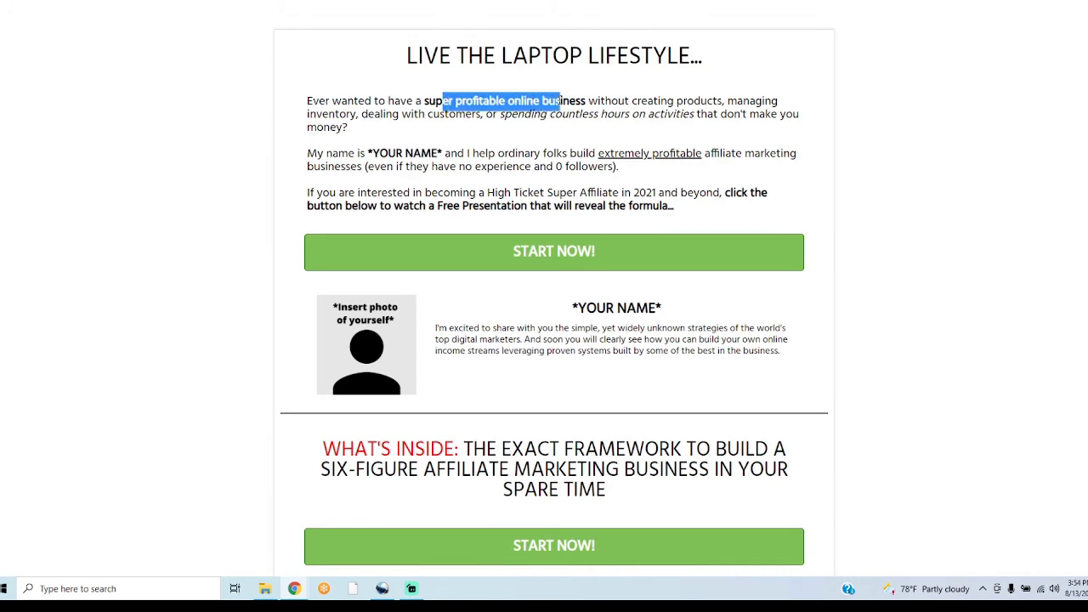
drag(613, 153, 709, 155)
click(618, 166)
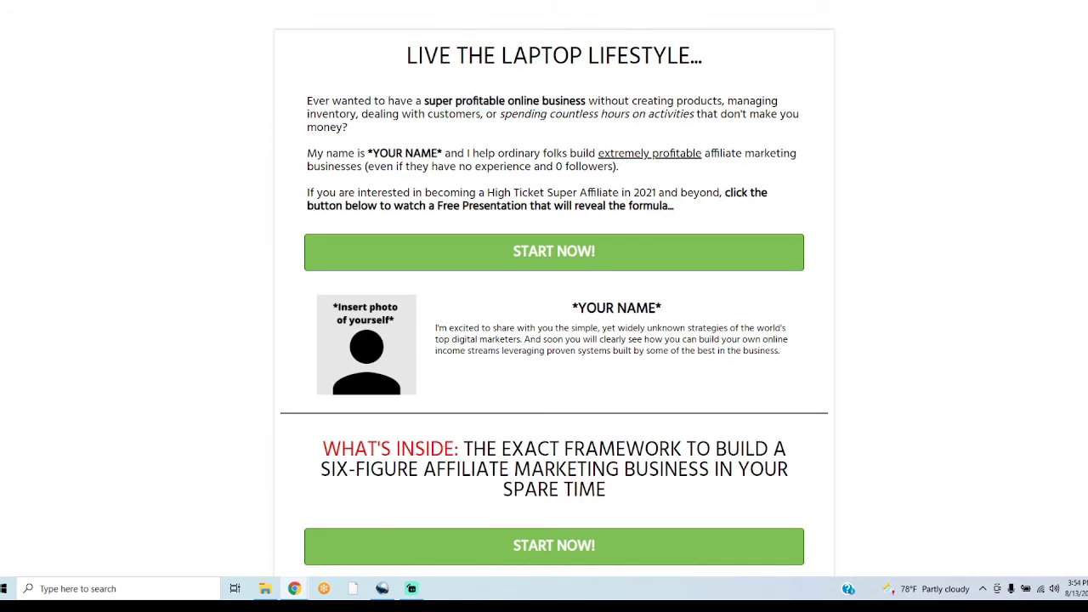
key(ctrl+w)
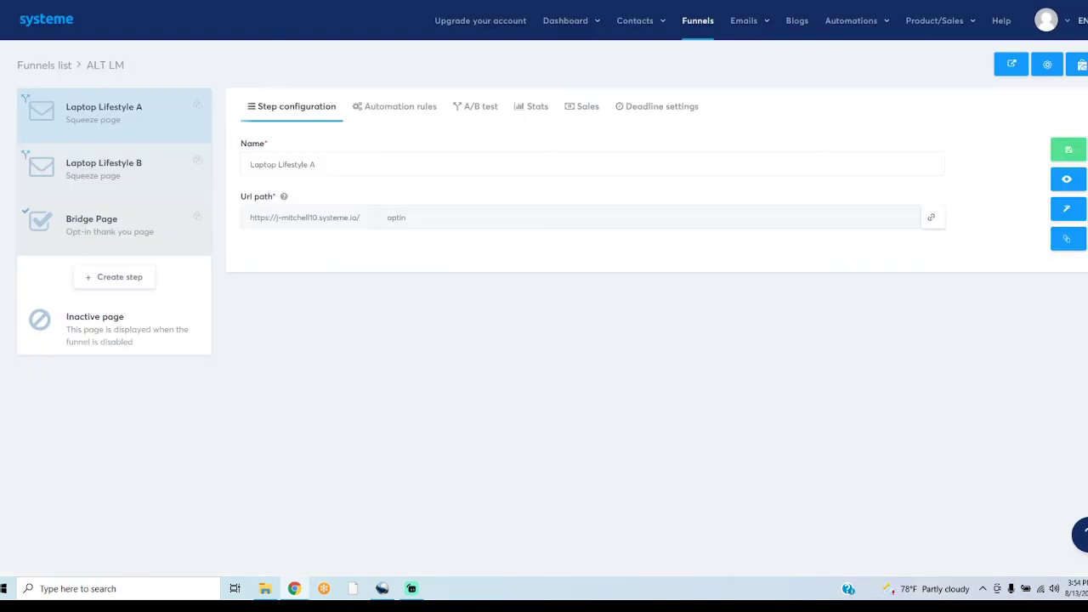
Load the same squeeze page link again in a fresh incognito window.
key(alt+f)
click(1020, 33)
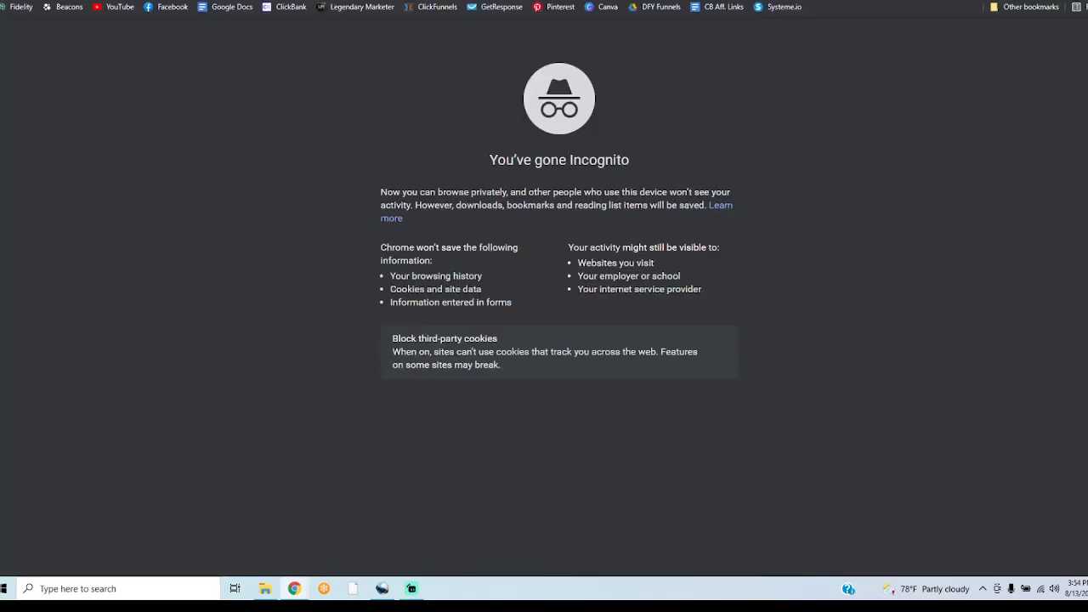
key(ctrl+v)
key(Return)
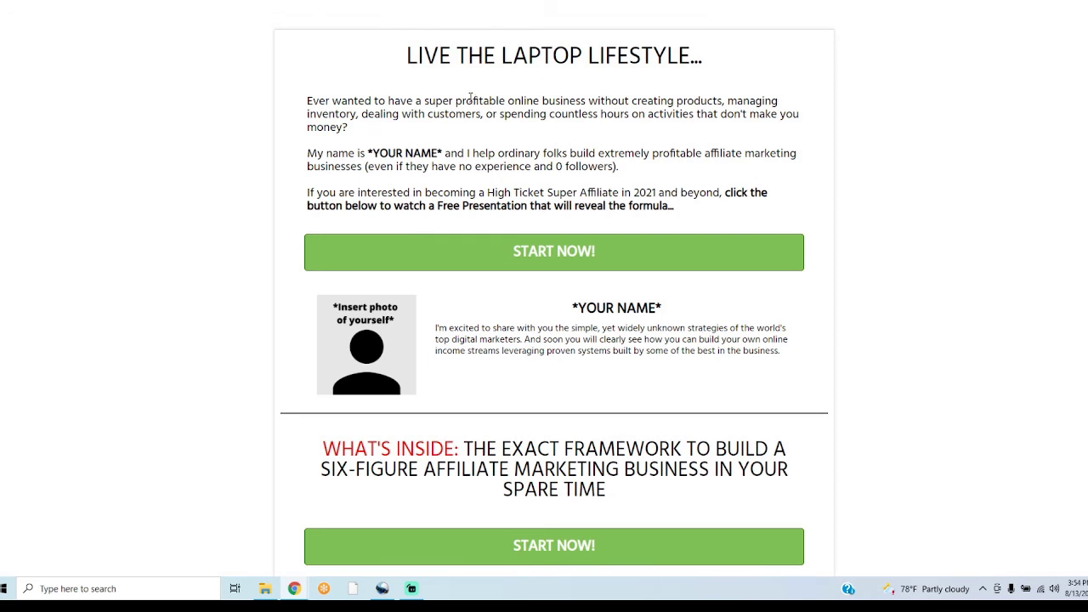
Compare the reloaded page's "super profitable online business" and "extremely profitable" phrases with the previous visit, and close the window.
drag(457, 104, 665, 102)
click(587, 105)
drag(457, 100, 578, 102)
drag(588, 155, 716, 156)
click(715, 156)
key(ctrl+w)
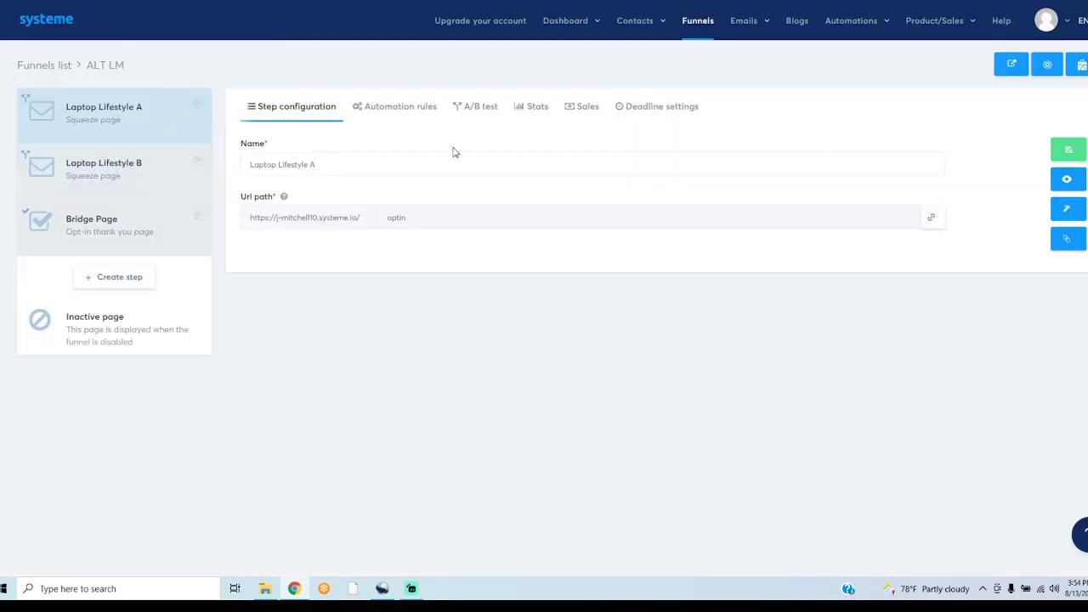
Review the page views and conversions recorded for both Laptop Lifestyle versions in the running A/B test.
click(480, 109)
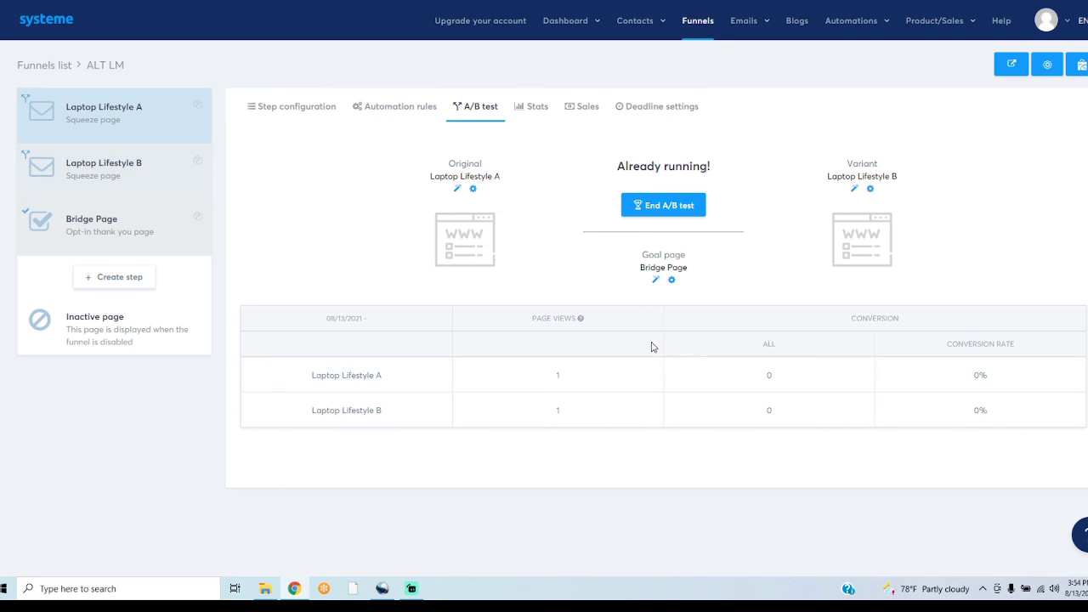
click(143, 131)
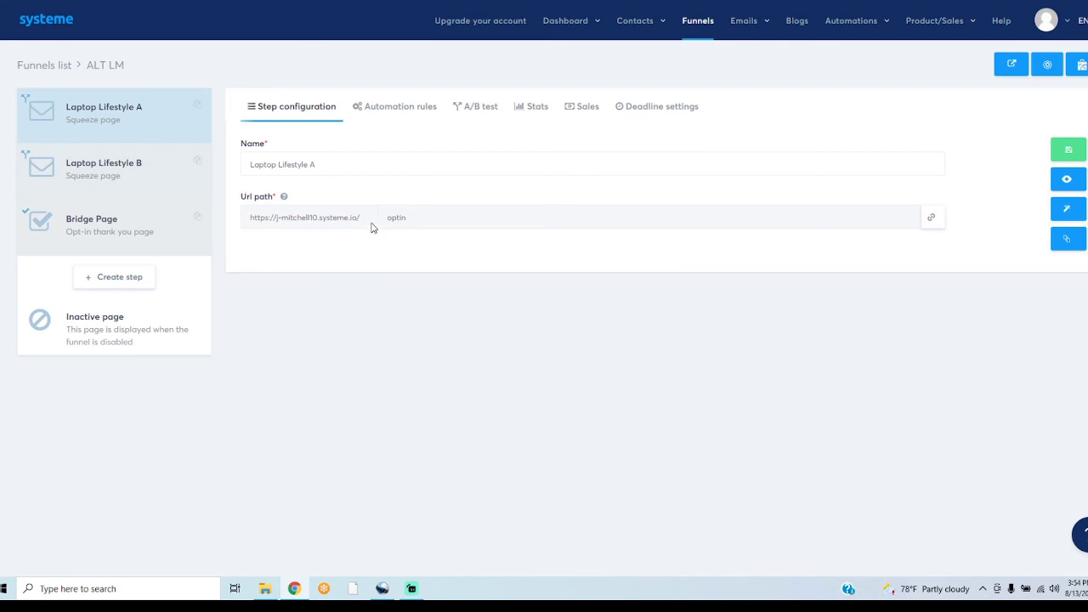
click(498, 125)
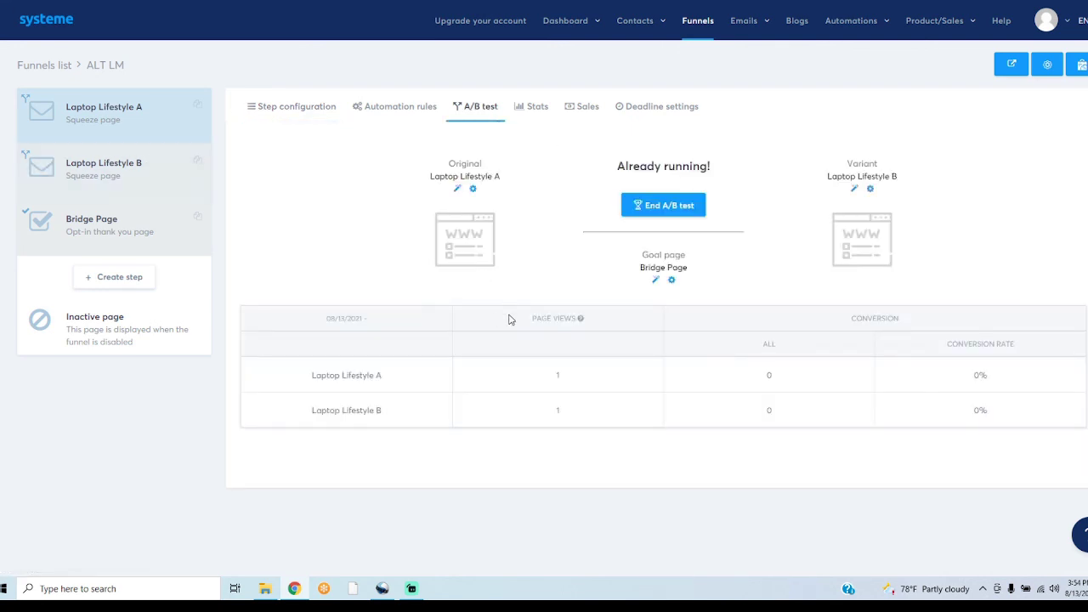